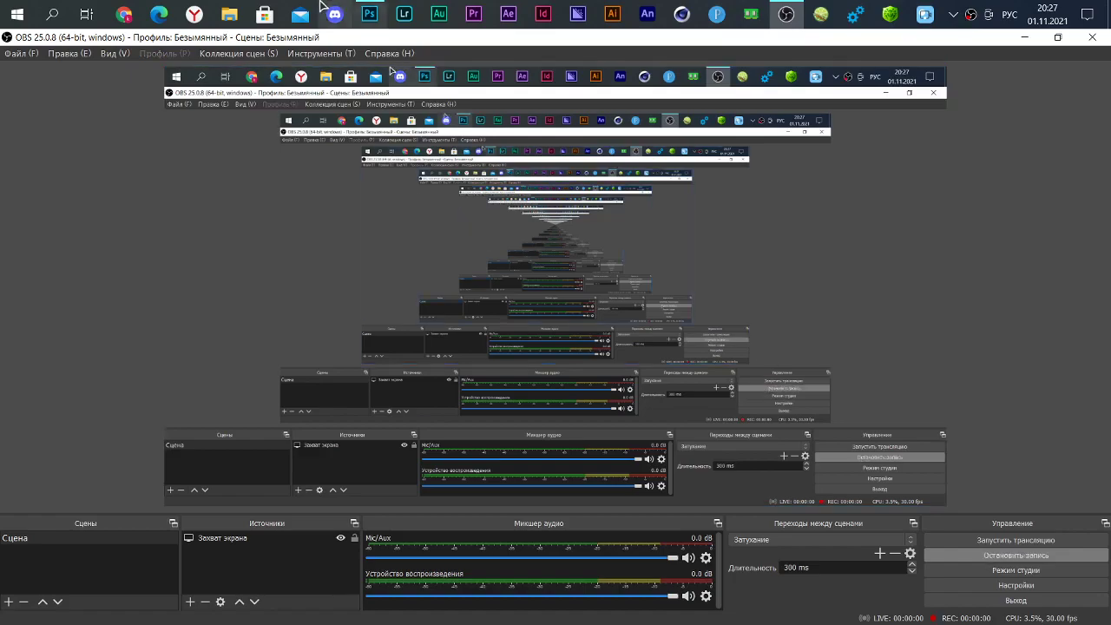
- Give the стиль геймера layer a 6 px black outside stroke, then bring up the цветовые заготовки document
{"action": "left_click", "coordinate": [370, 14]}
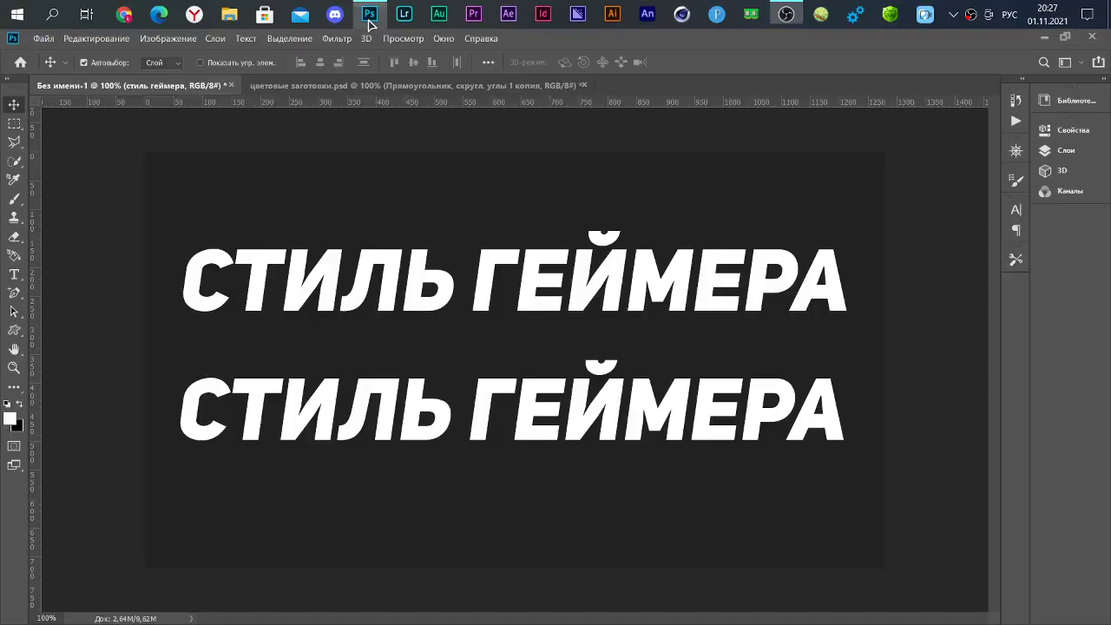
{"action": "left_click", "coordinate": [1065, 150]}
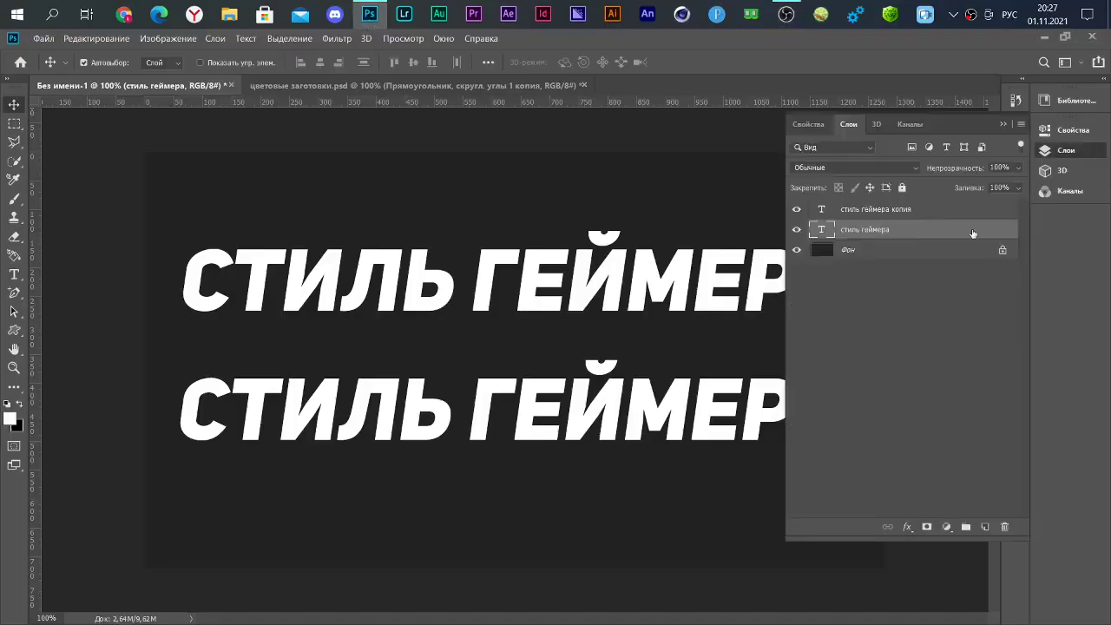
{"action": "double_click", "coordinate": [972, 233]}
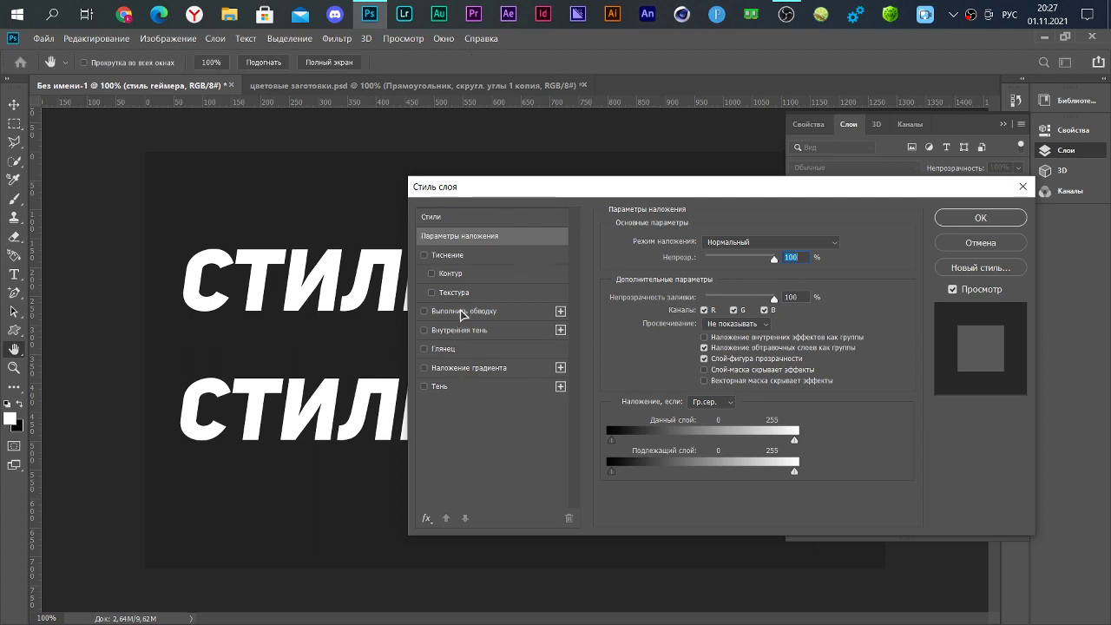
{"action": "left_click", "coordinate": [462, 312]}
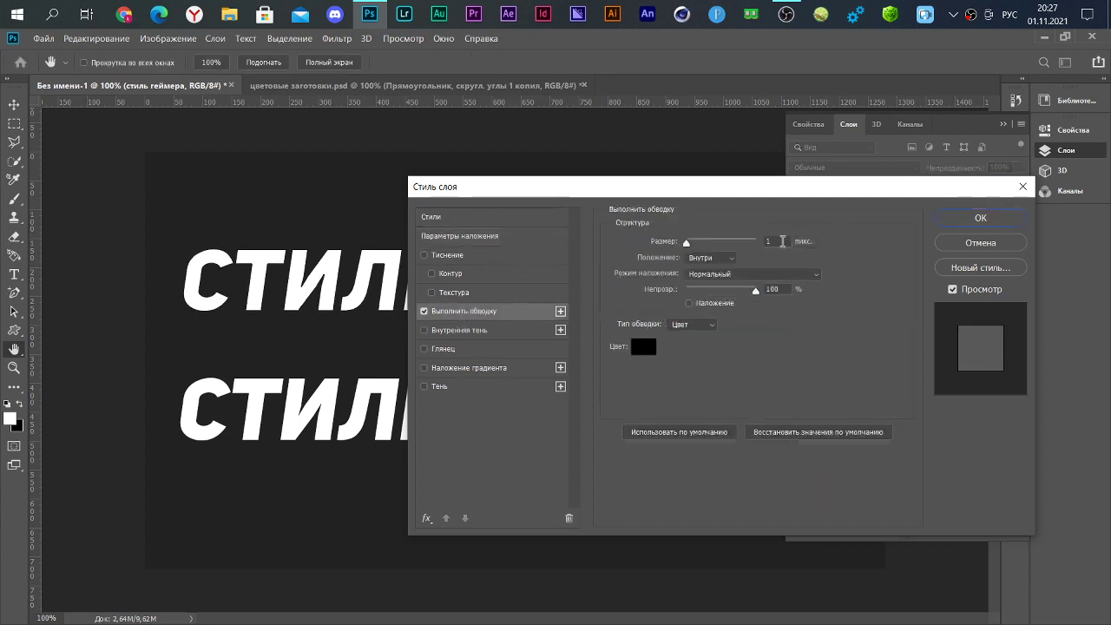
{"action": "double_click", "coordinate": [783, 242]}
{"action": "type", "text": "6"}
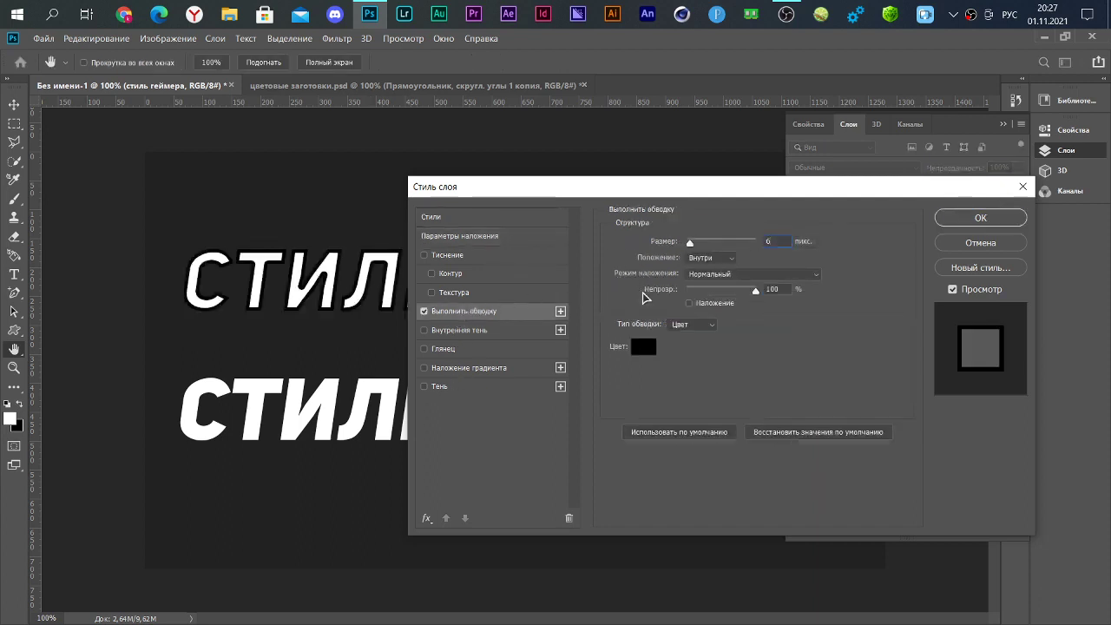
{"action": "left_click", "coordinate": [690, 258]}
{"action": "left_click", "coordinate": [695, 271]}
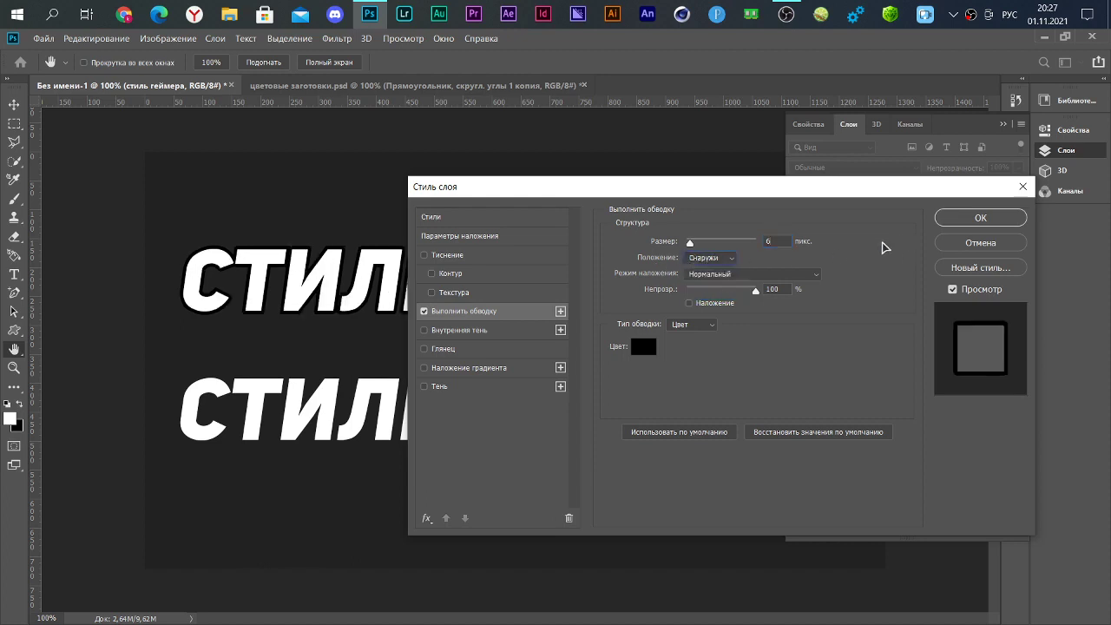
{"action": "left_click", "coordinate": [964, 219]}
{"action": "left_click", "coordinate": [336, 86]}
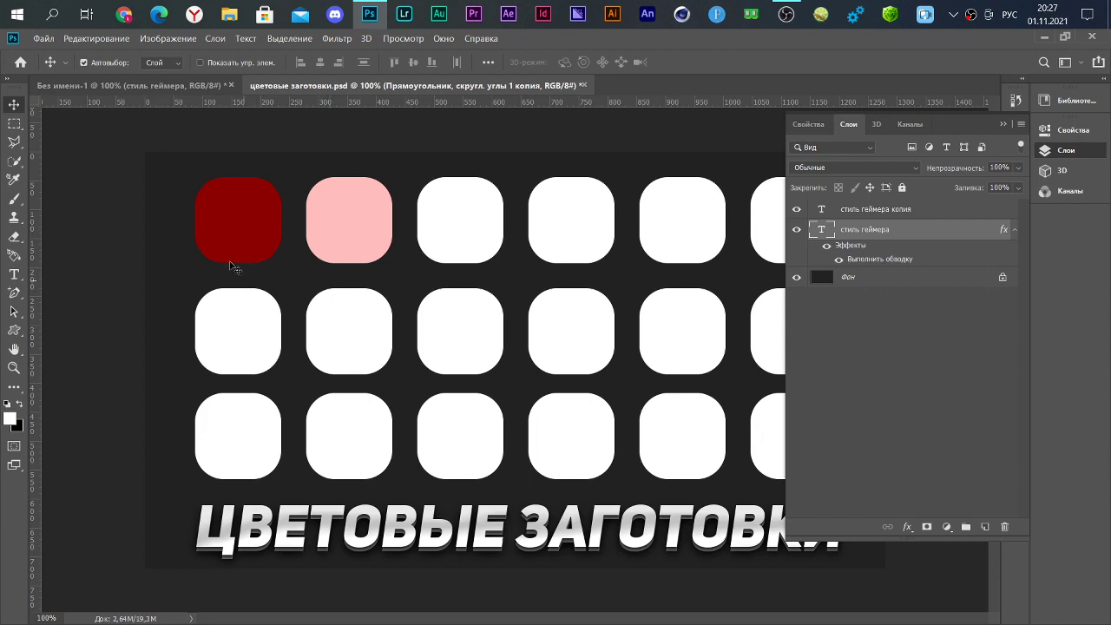
- Sample dark red 770000 from the red swatch and copy its hex, then return to СТИЛЬ ГЕЙМЕРА
{"action": "left_click", "coordinate": [12, 421]}
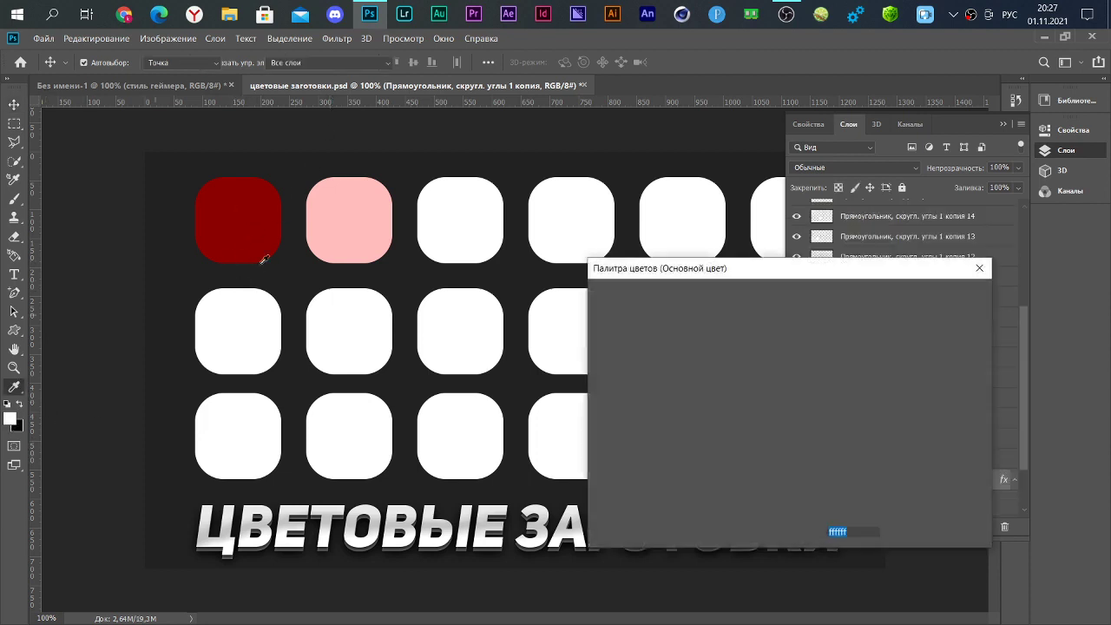
{"action": "left_click", "coordinate": [257, 205]}
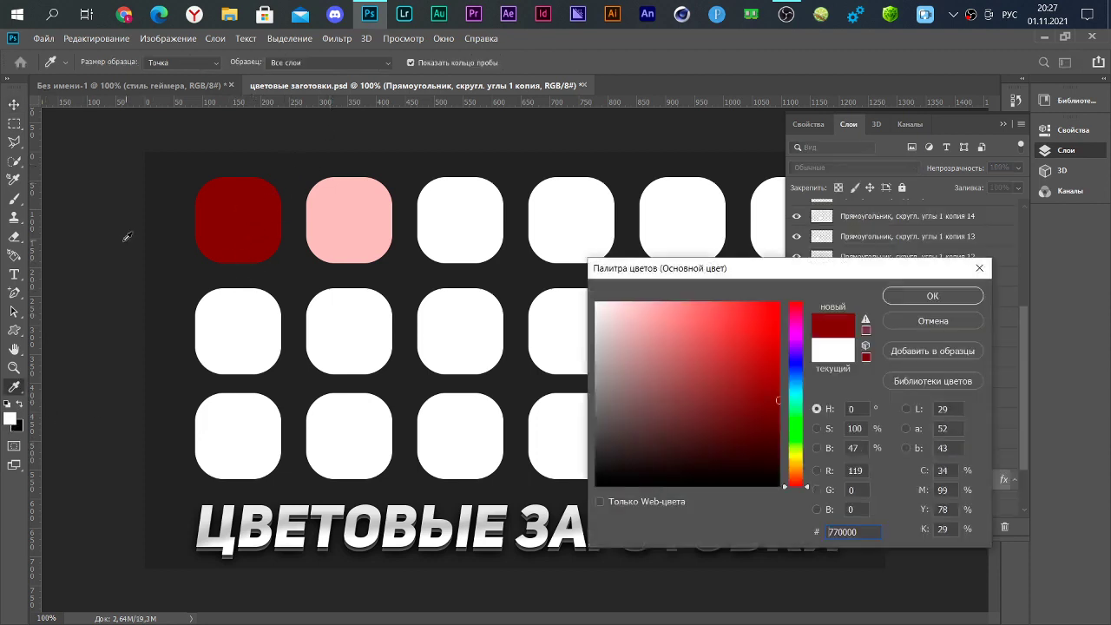
{"action": "left_click", "coordinate": [857, 531]}
{"action": "left_click", "coordinate": [920, 296]}
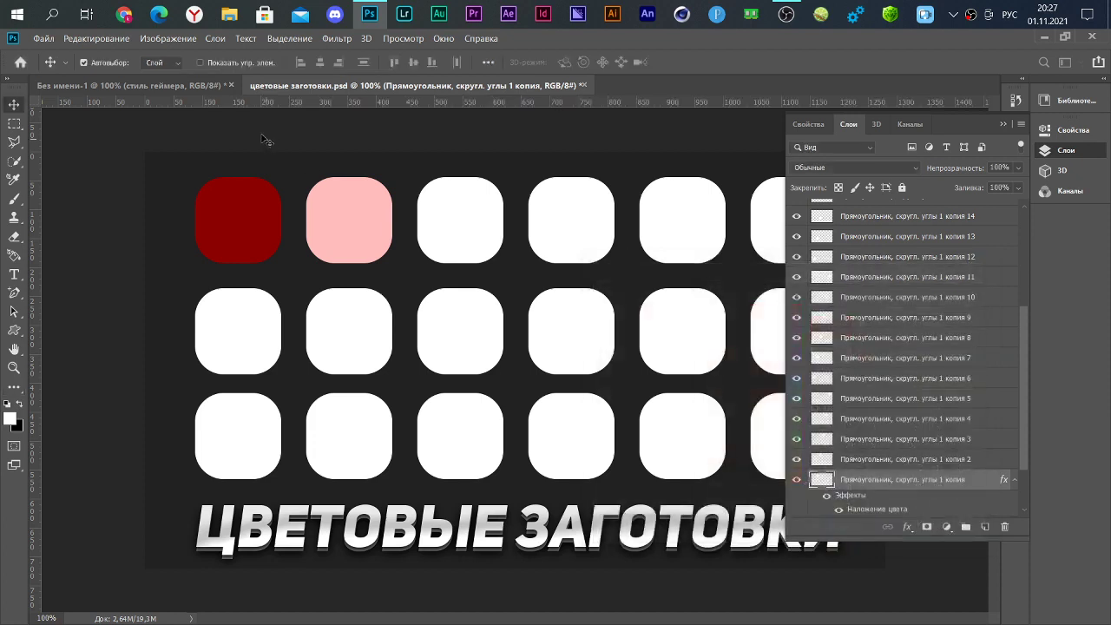
{"action": "left_click", "coordinate": [181, 84]}
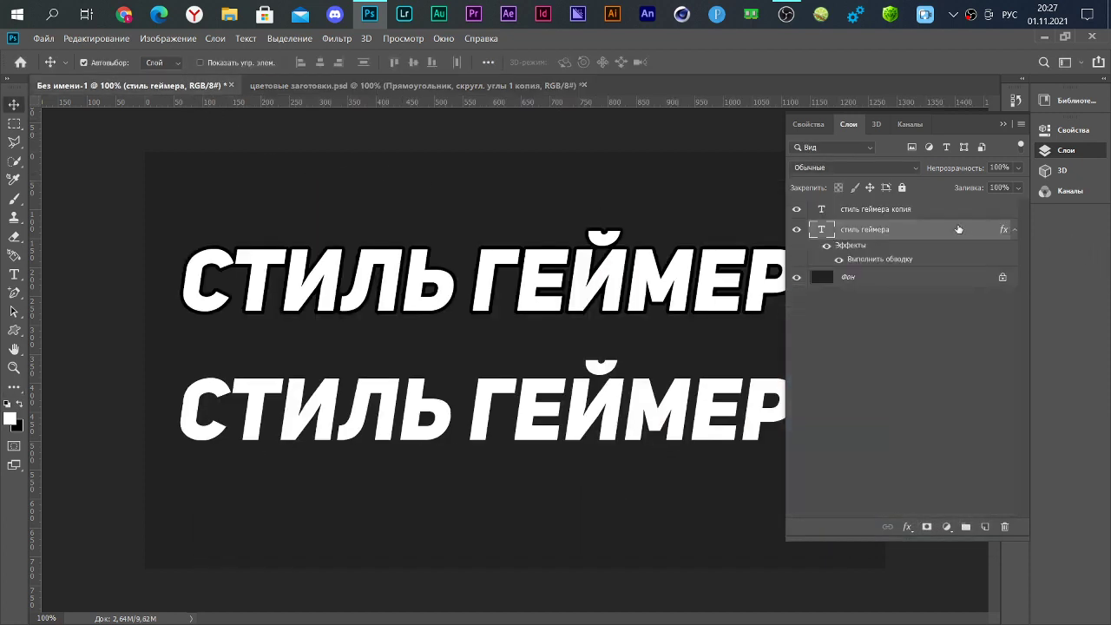
- Change the стиль геймера layer's stroke colour to dark red 770000
{"action": "double_click", "coordinate": [922, 334]}
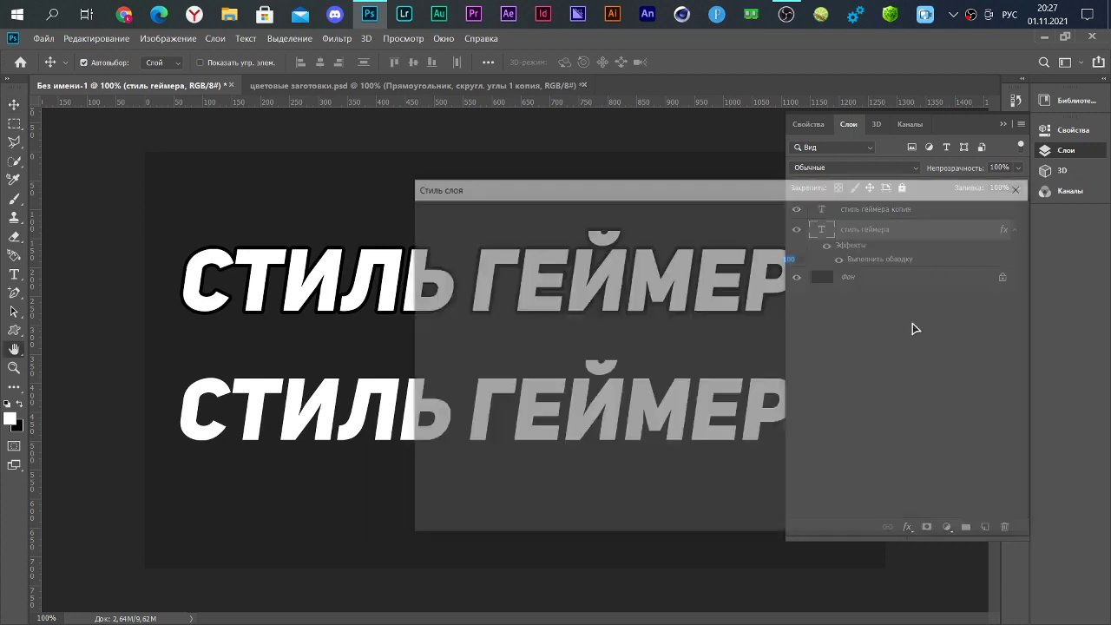
{"action": "left_click", "coordinate": [466, 312]}
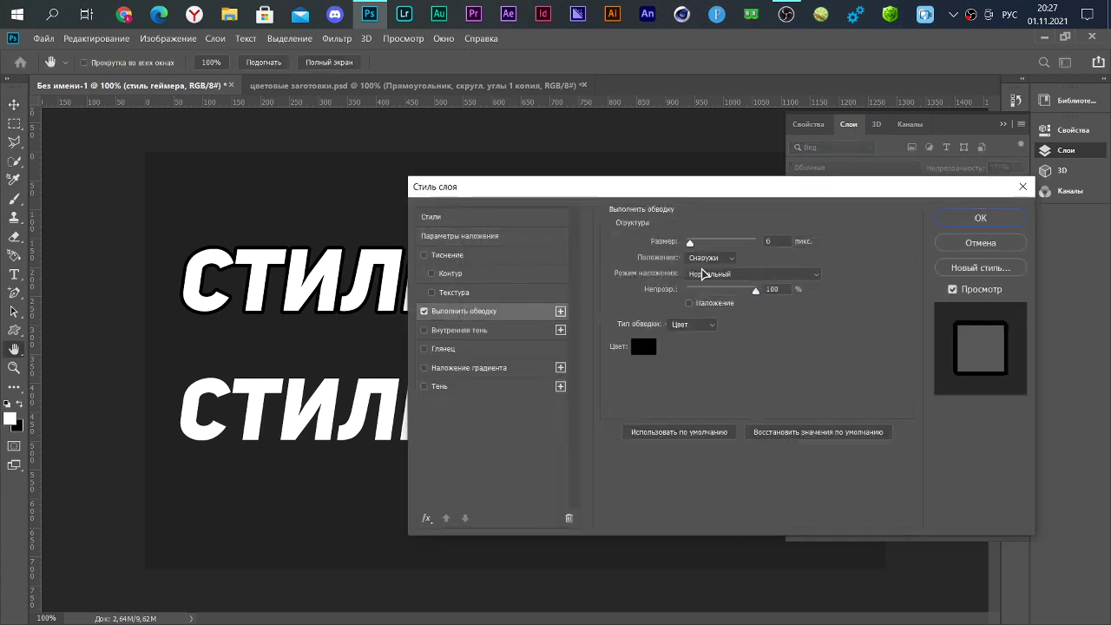
{"action": "left_click", "coordinate": [655, 347]}
{"action": "type", "text": "770000"}
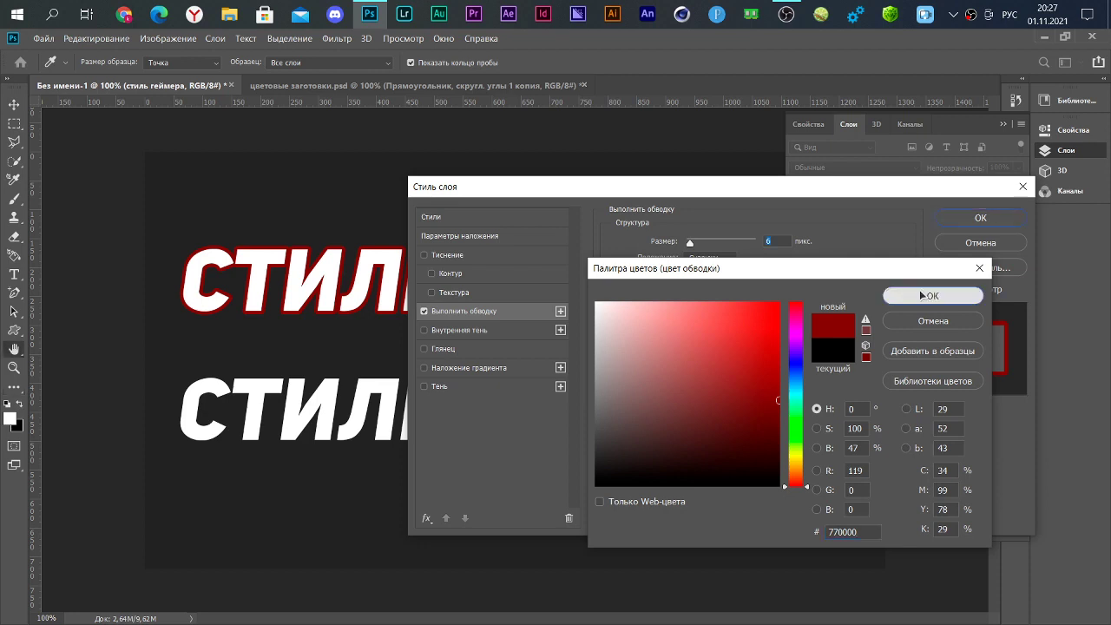
{"action": "left_click", "coordinate": [925, 295]}
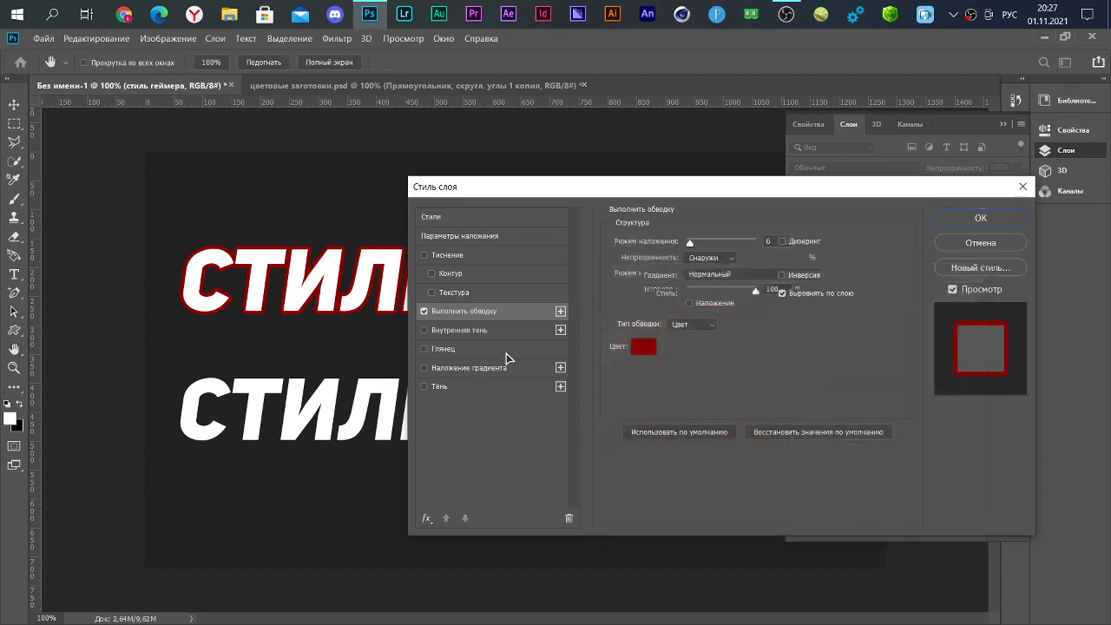
- Add a red gradient overlay preset to the top line and apply the styles
{"action": "left_click", "coordinate": [474, 367]}
{"action": "left_click", "coordinate": [766, 276]}
{"action": "scroll", "coordinate": [688, 355], "scroll_direction": "down", "scroll_amount": 5}
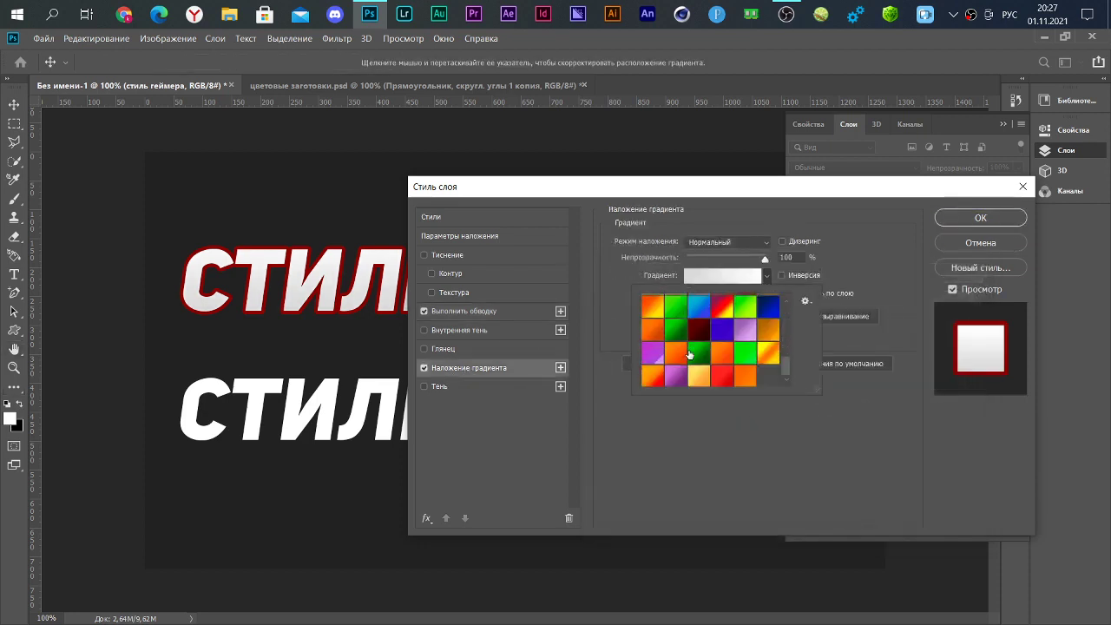
{"action": "double_click", "coordinate": [723, 375]}
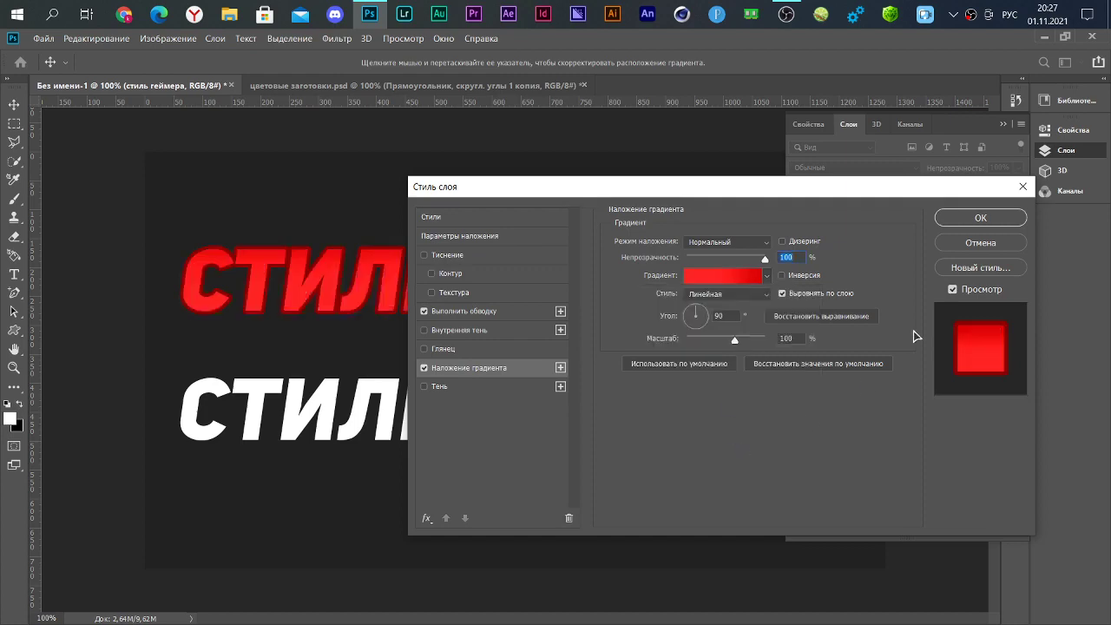
{"action": "left_click", "coordinate": [981, 218]}
{"action": "left_click", "coordinate": [945, 212]}
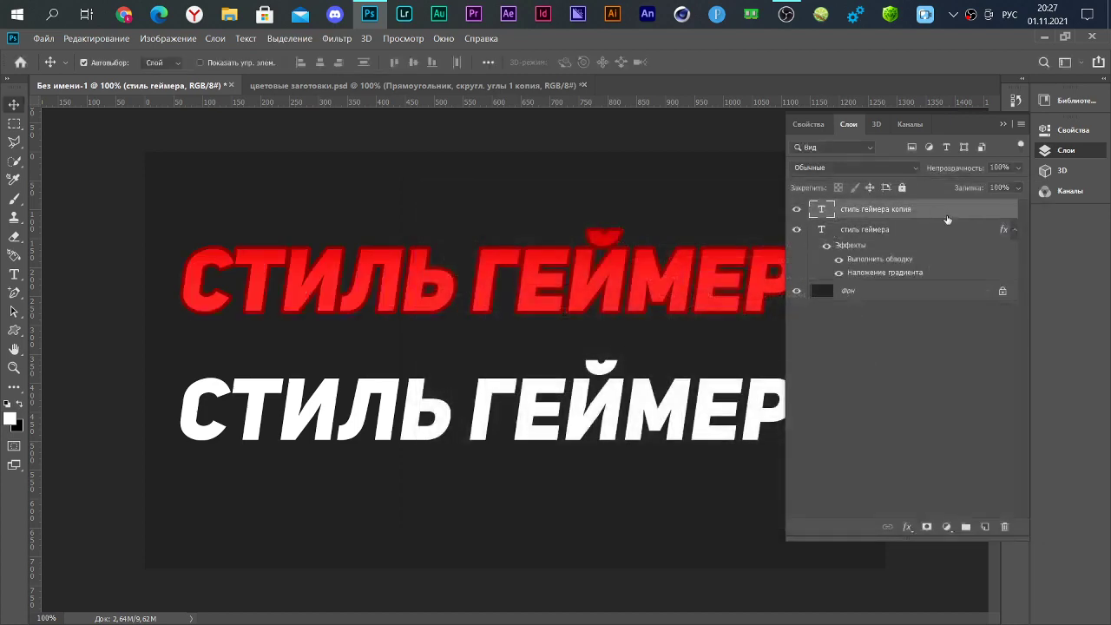
- Give the стиль геймера копия layer an Inner Bevel: depth 101%, size 1 px, angle 56°, altitude 73°
{"action": "double_click", "coordinate": [947, 220]}
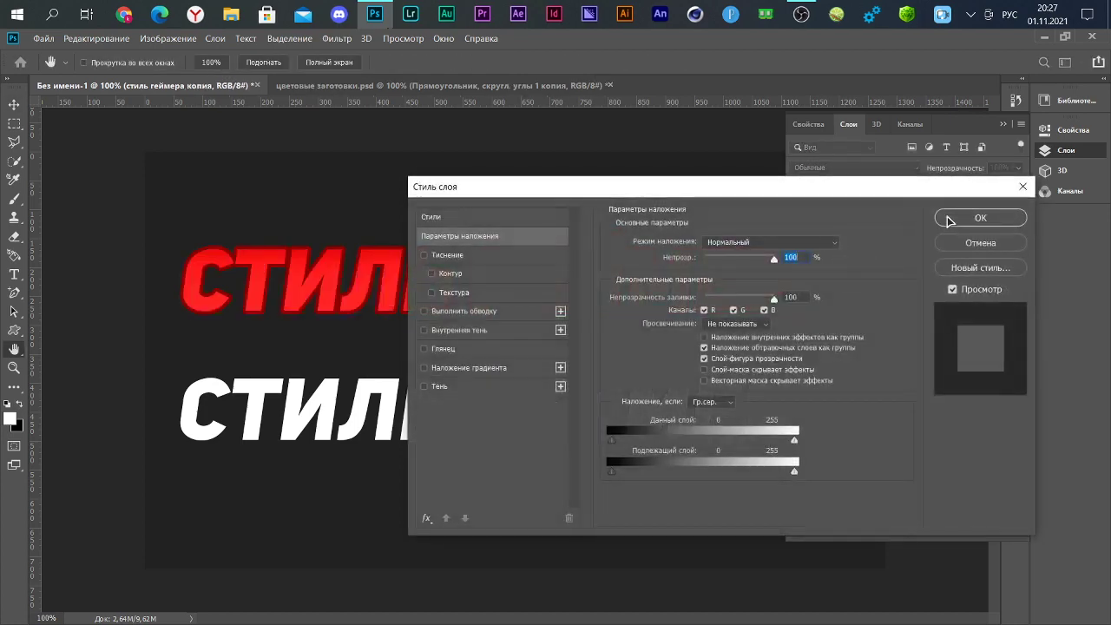
{"action": "left_click", "coordinate": [489, 255]}
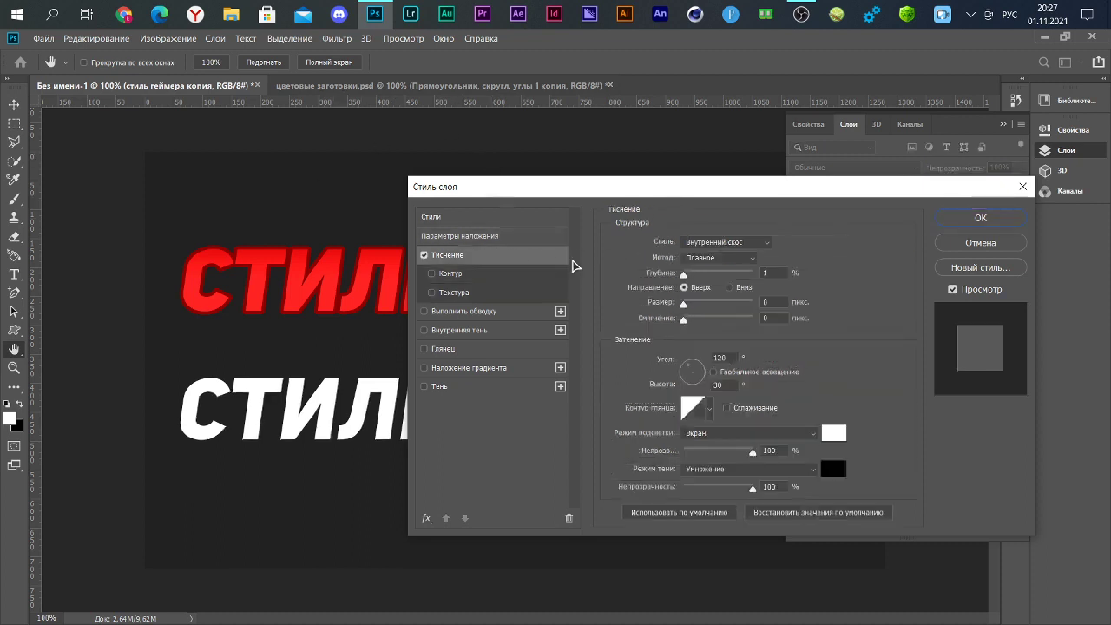
{"action": "left_click", "coordinate": [783, 273]}
{"action": "type", "text": "0"}
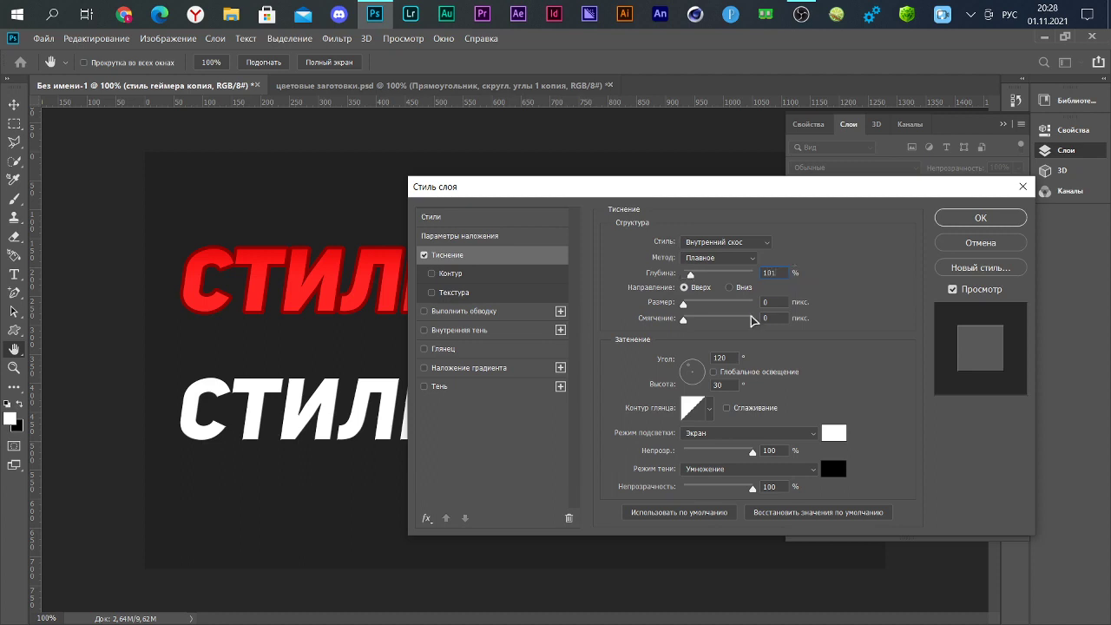
{"action": "type", "text": "1"}
{"action": "key", "text": "Tab"}
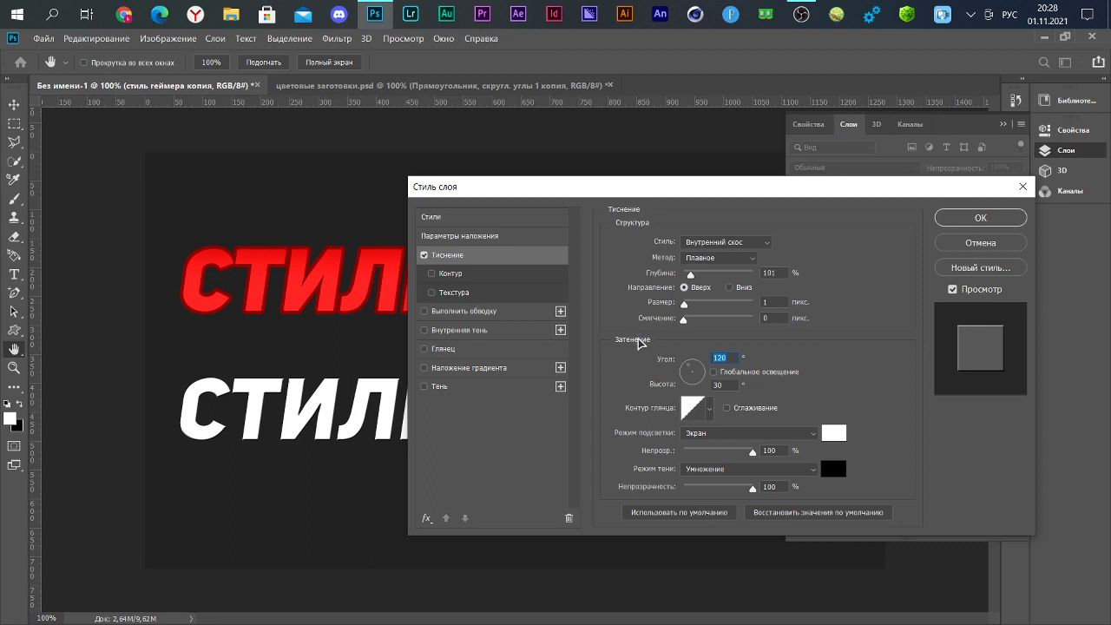
{"action": "type", "text": "56"}
{"action": "key", "text": "Tab"}
{"action": "type", "text": "7"}
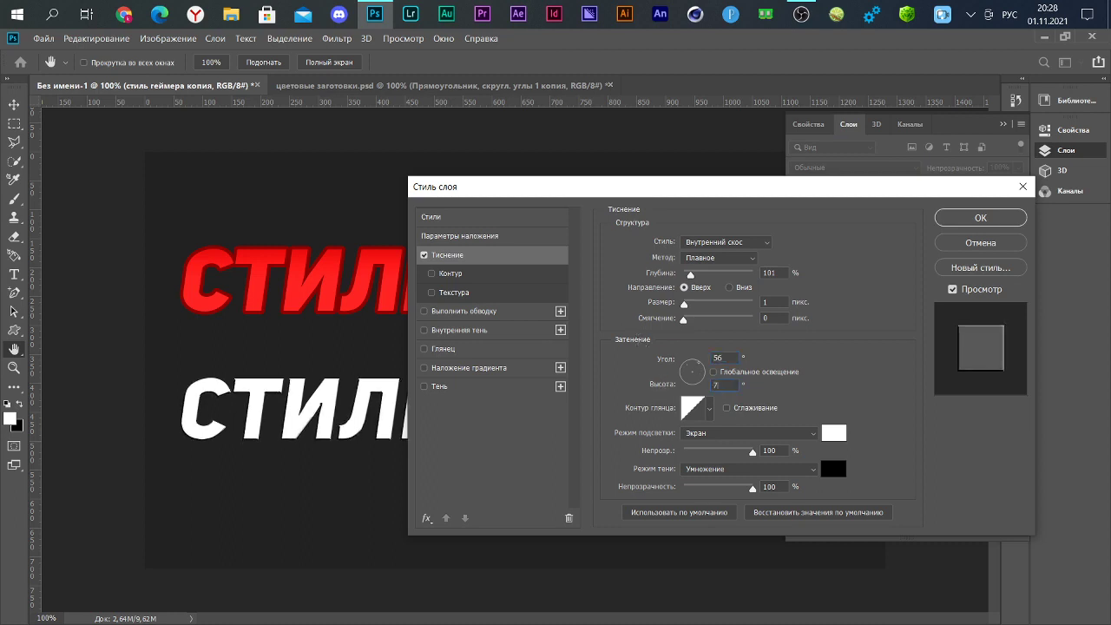
{"action": "type", "text": "3"}
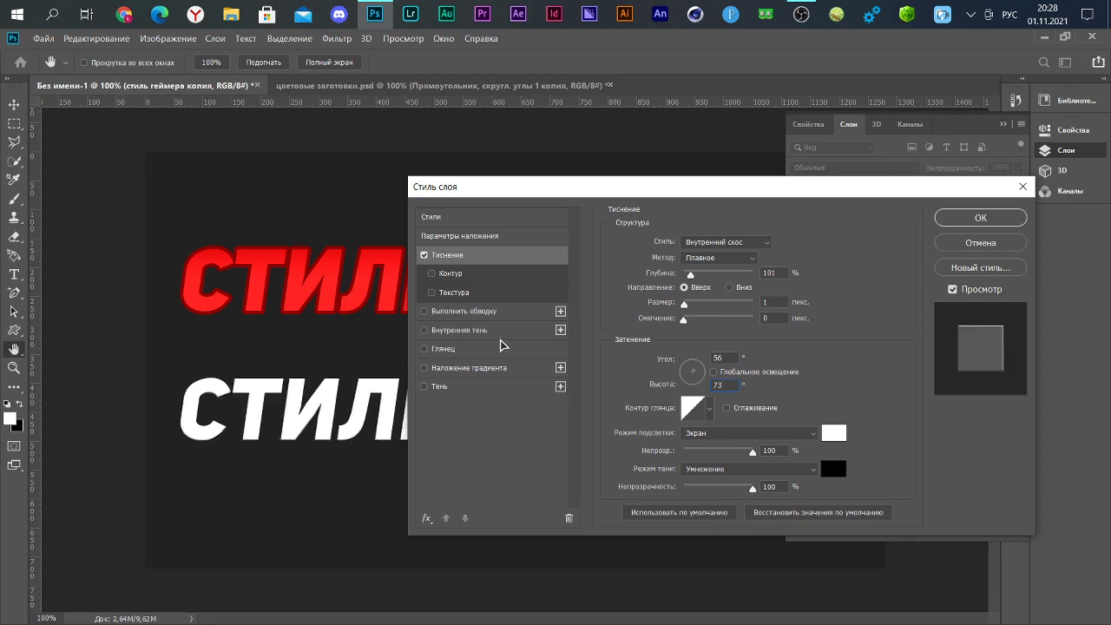
- Set the bevel's gloss contour to the V-shaped preset
{"action": "left_click", "coordinate": [709, 408]}
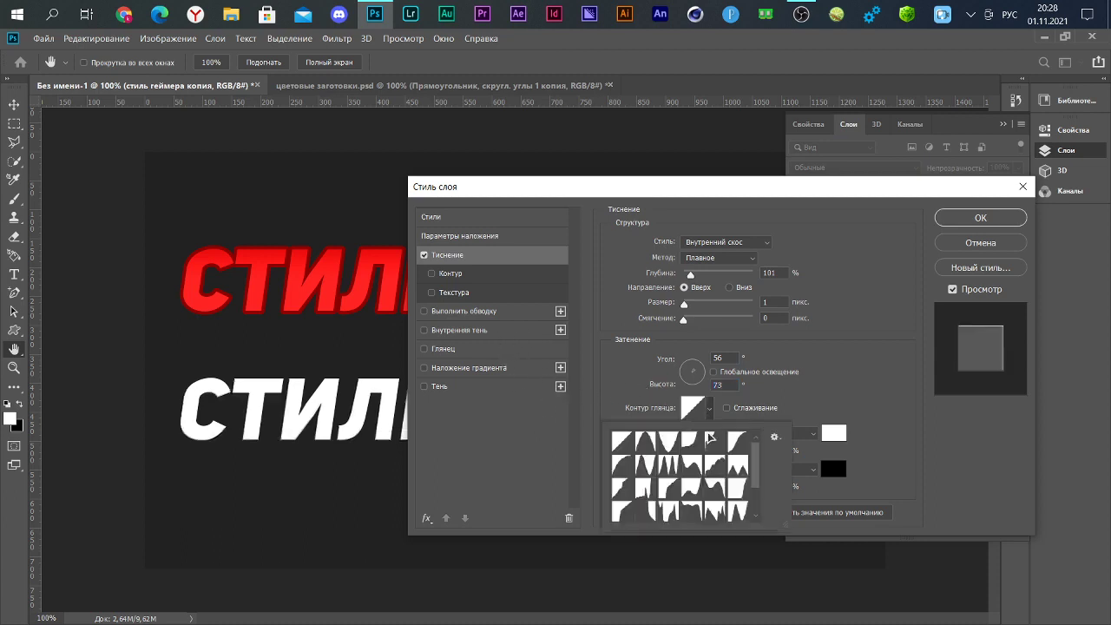
{"action": "scroll", "coordinate": [697, 475], "scroll_direction": "down", "scroll_amount": 1}
{"action": "scroll", "coordinate": [697, 475], "scroll_direction": "down", "scroll_amount": 1}
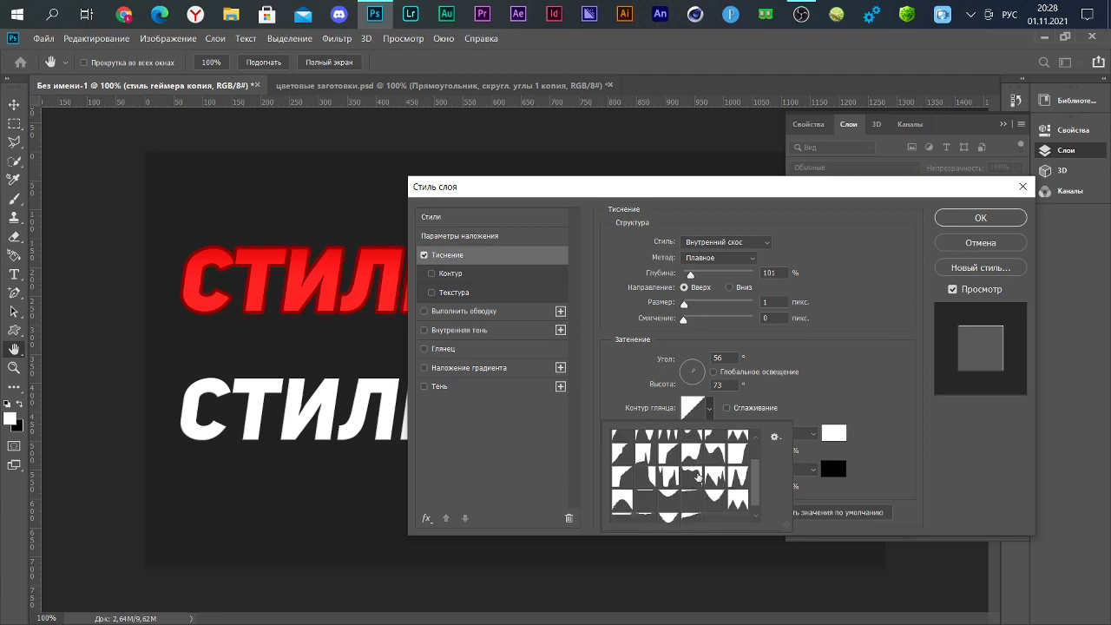
{"action": "scroll", "coordinate": [697, 475], "scroll_direction": "down", "scroll_amount": 1}
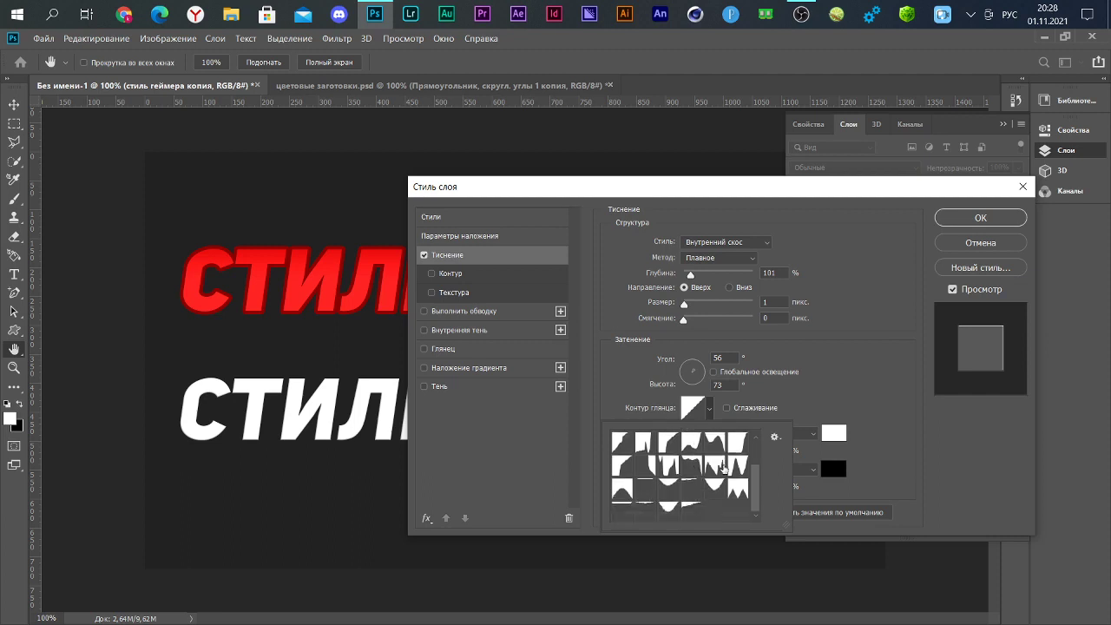
{"action": "scroll", "coordinate": [723, 469], "scroll_direction": "up", "scroll_amount": 1}
{"action": "scroll", "coordinate": [725, 474], "scroll_direction": "up", "scroll_amount": 1}
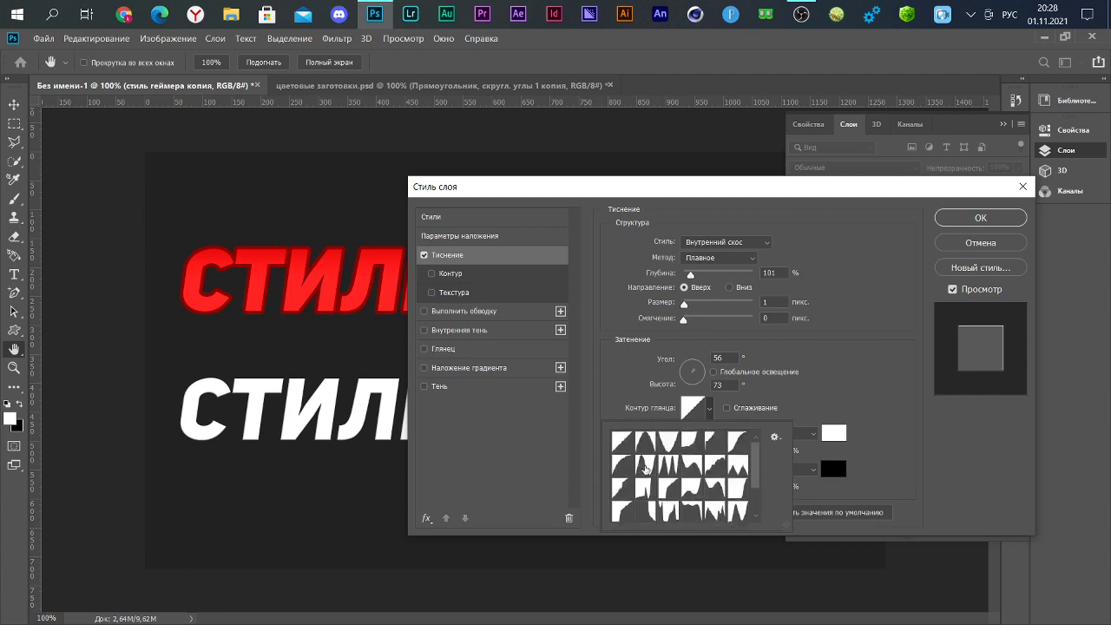
{"action": "left_click", "coordinate": [645, 469]}
{"action": "left_click", "coordinate": [929, 438]}
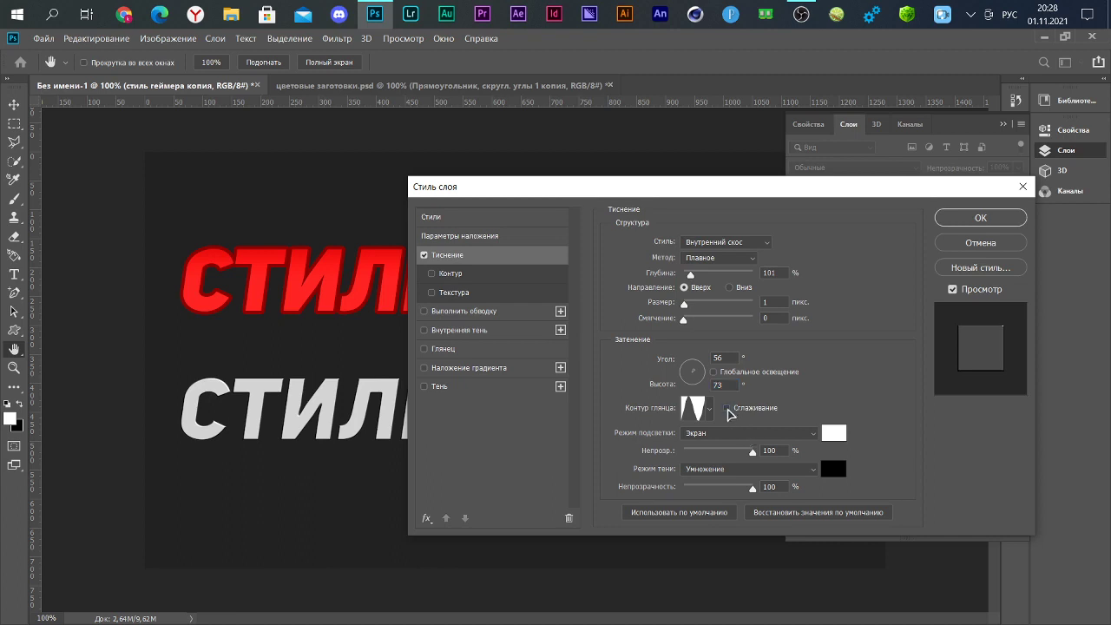
- Set bevel highlight opacity to 54% and the shadow to Normal mode at 0%
{"action": "left_click", "coordinate": [738, 436]}
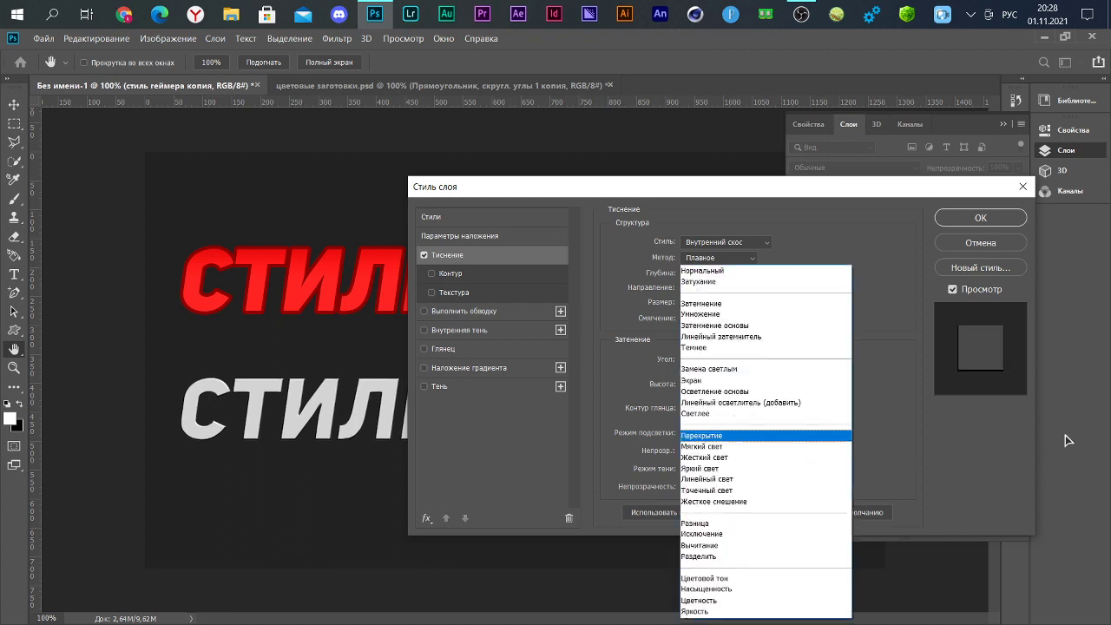
{"action": "left_click", "coordinate": [978, 448]}
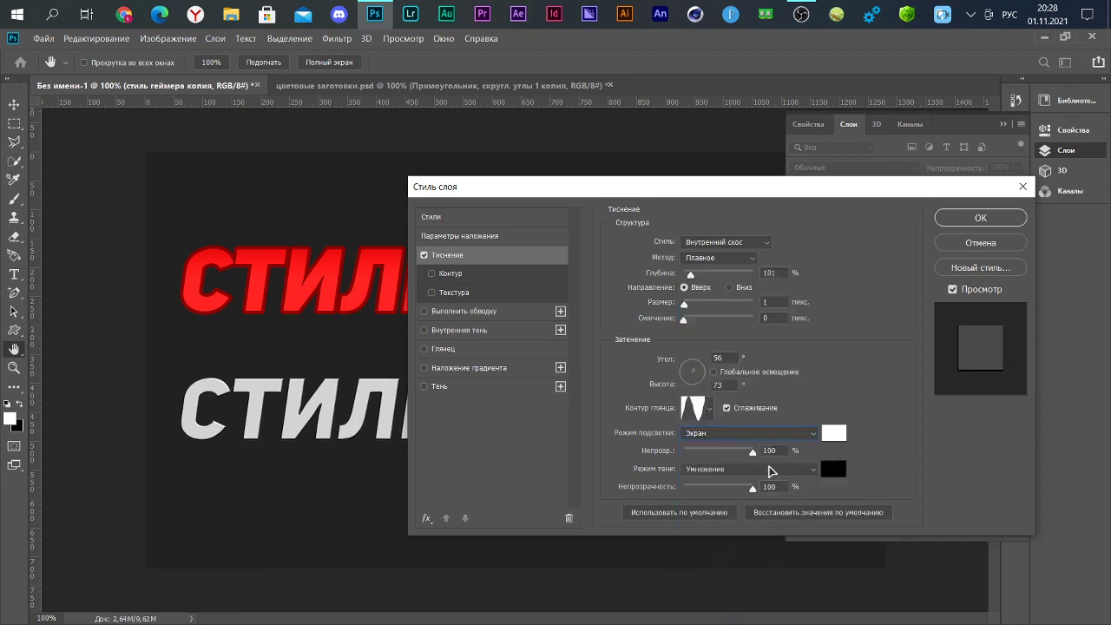
{"action": "left_click", "coordinate": [771, 471]}
{"action": "key", "text": "Up"}
{"action": "key", "text": "Up"}
{"action": "key", "text": "Up"}
{"action": "key", "text": "Return"}
{"action": "double_click", "coordinate": [779, 454]}
{"action": "type", "text": "54"}
{"action": "left_click_drag", "start_coordinate": [739, 493], "coordinate": [496, 481]}
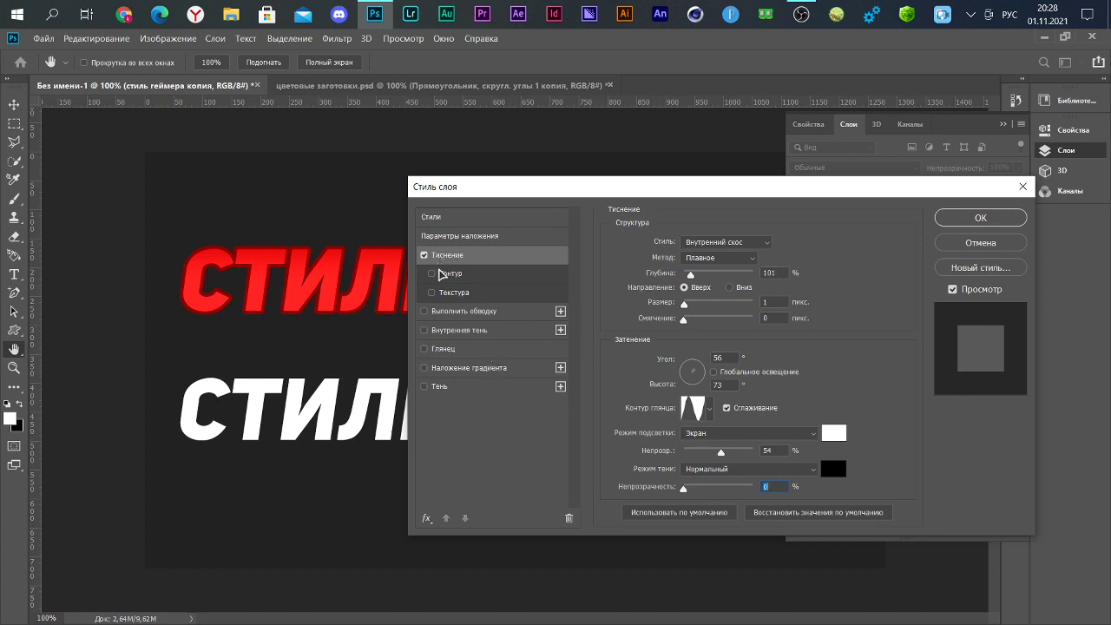
- Enable the bevel Contour with a different preset shape, and turn on Stroke
{"action": "left_click", "coordinate": [443, 274]}
{"action": "left_click", "coordinate": [679, 250]}
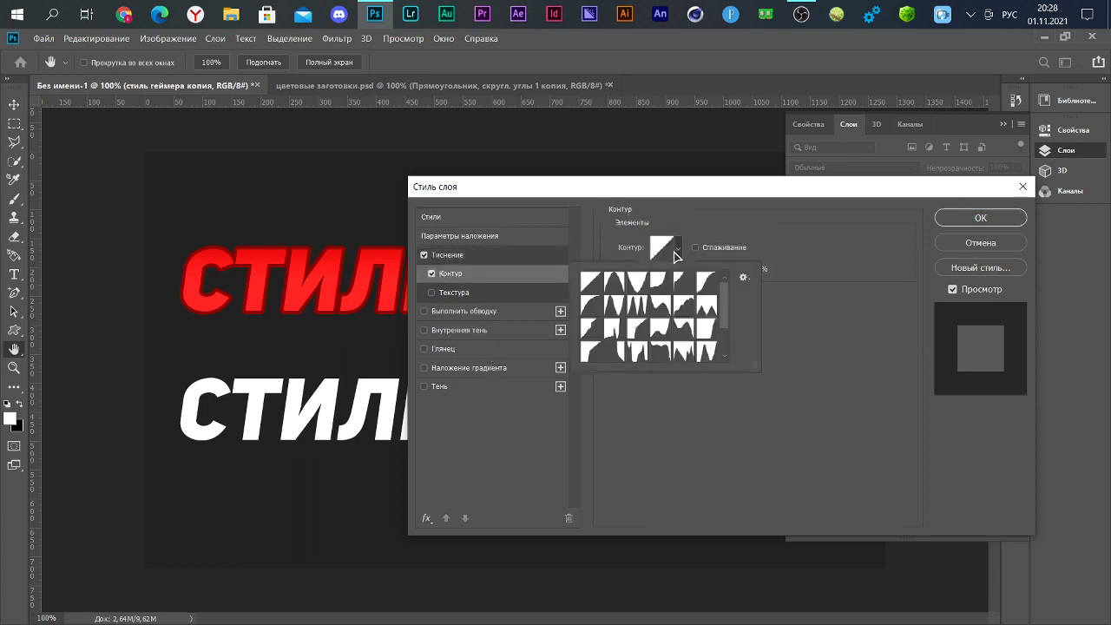
{"action": "left_click", "coordinate": [665, 351]}
{"action": "left_click", "coordinate": [636, 405]}
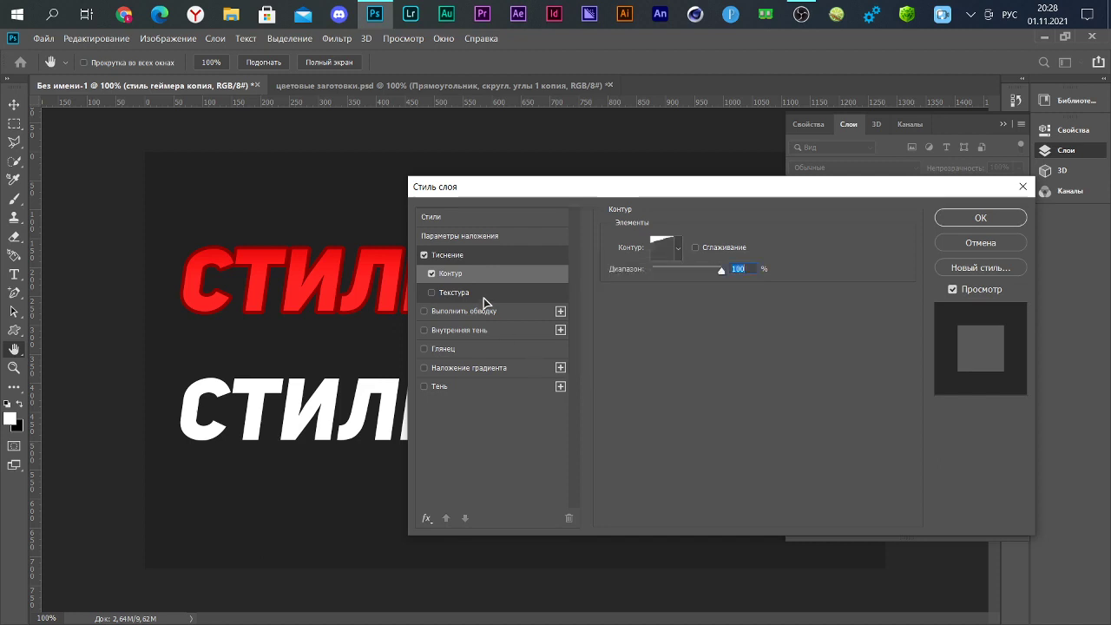
{"action": "left_click", "coordinate": [484, 311]}
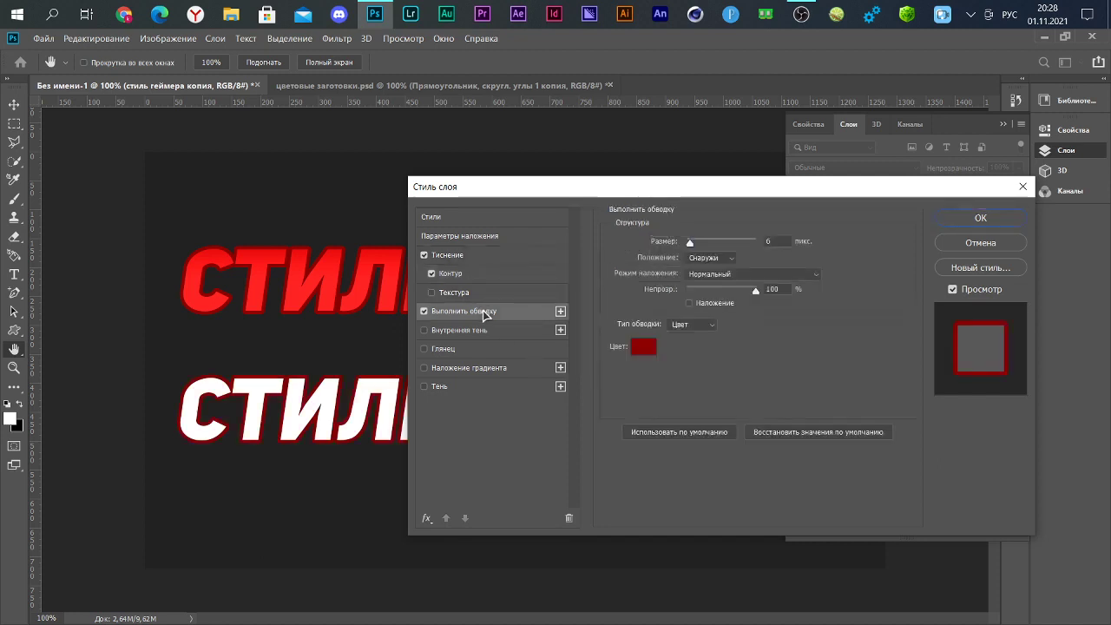
- Make the lower text's stroke 2 px white (ffffff) and enable Inner Shadow
{"action": "double_click", "coordinate": [779, 240]}
{"action": "type", "text": "2"}
{"action": "left_click", "coordinate": [652, 347]}
{"action": "type", "text": "ffffff"}
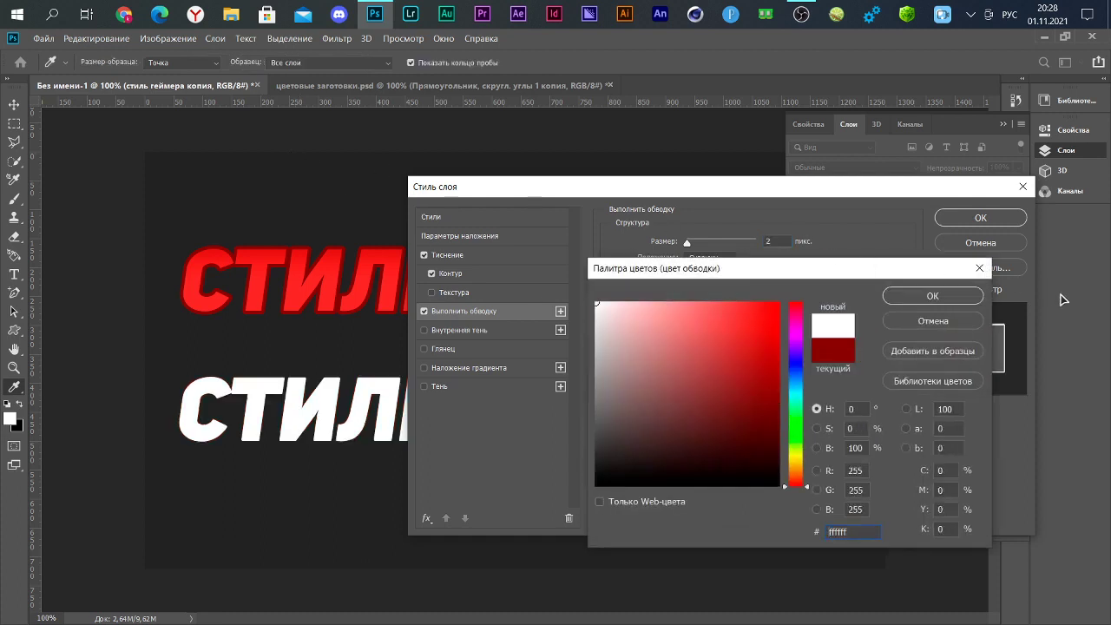
{"action": "left_click", "coordinate": [972, 300]}
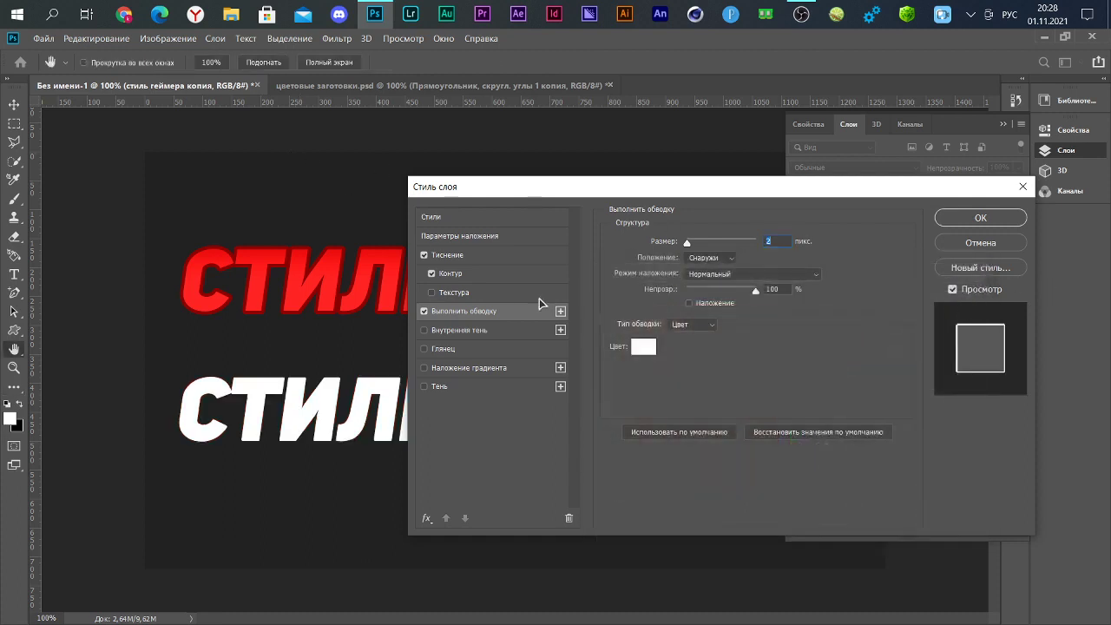
{"action": "left_click", "coordinate": [501, 332]}
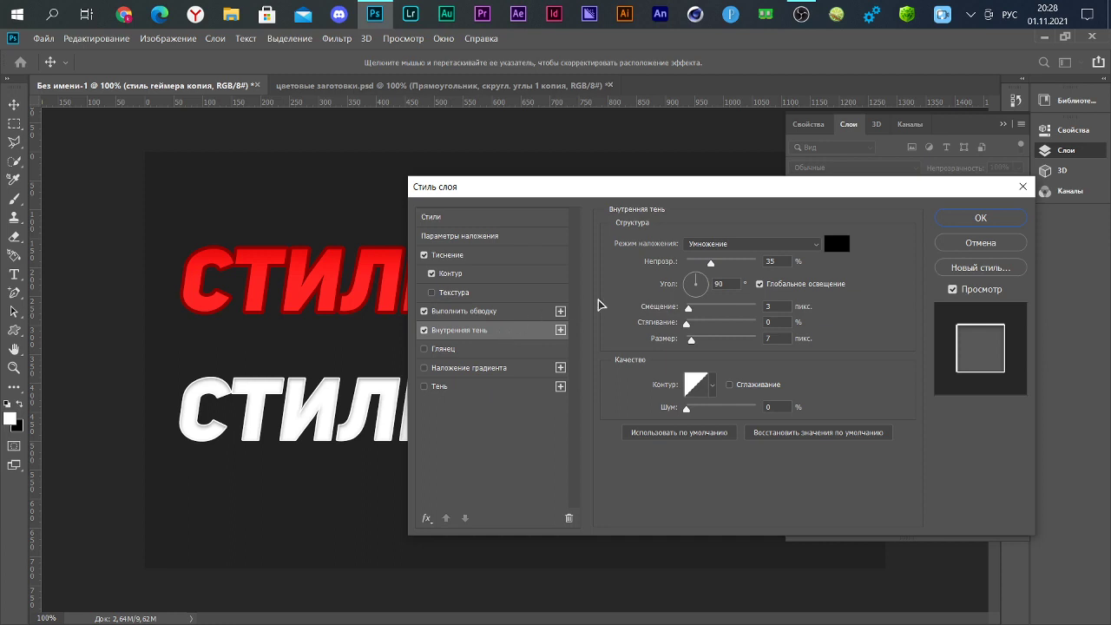
- Apply the styles, sample pink f1bbbb from the swatches document, and reopen the copy layer's style
{"action": "left_click", "coordinate": [975, 219]}
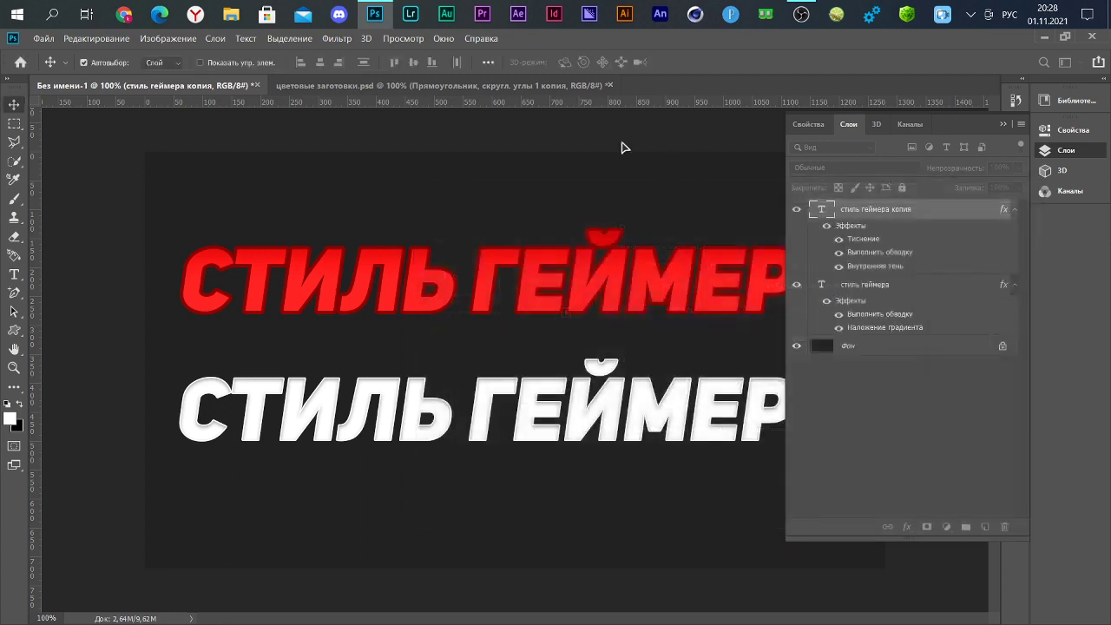
{"action": "left_click", "coordinate": [512, 86]}
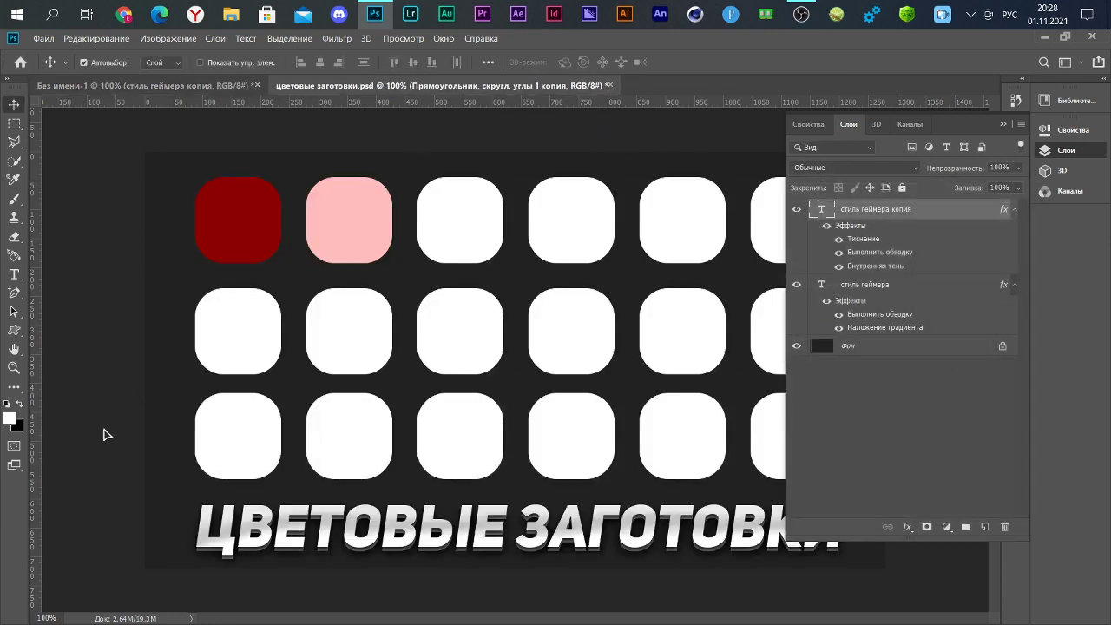
{"action": "left_click", "coordinate": [11, 419]}
{"action": "left_click", "coordinate": [363, 239]}
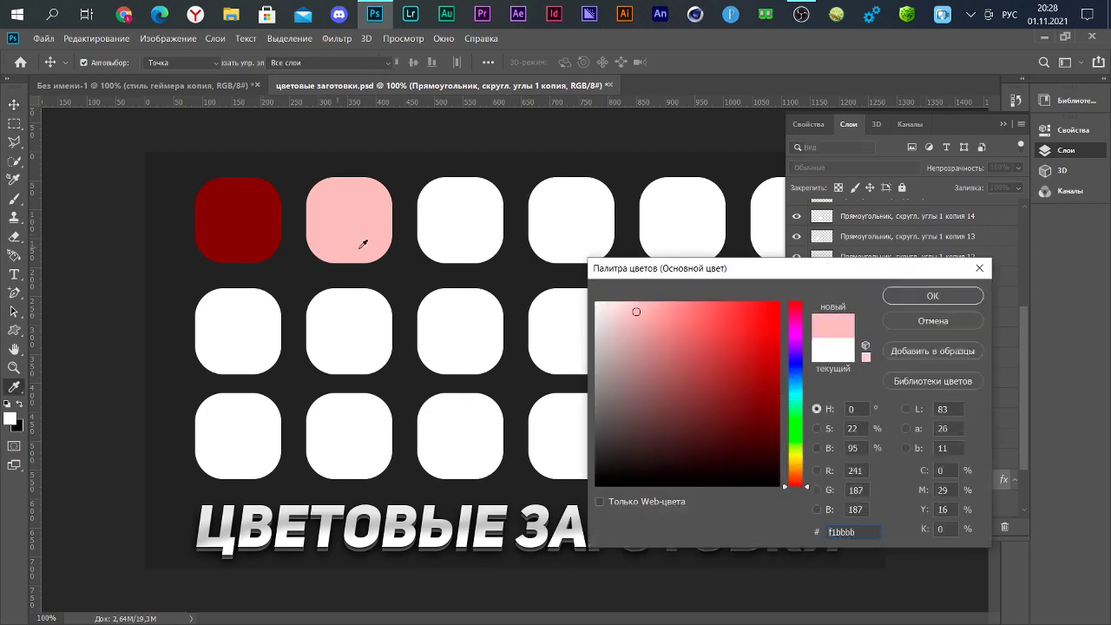
{"action": "double_click", "coordinate": [848, 533]}
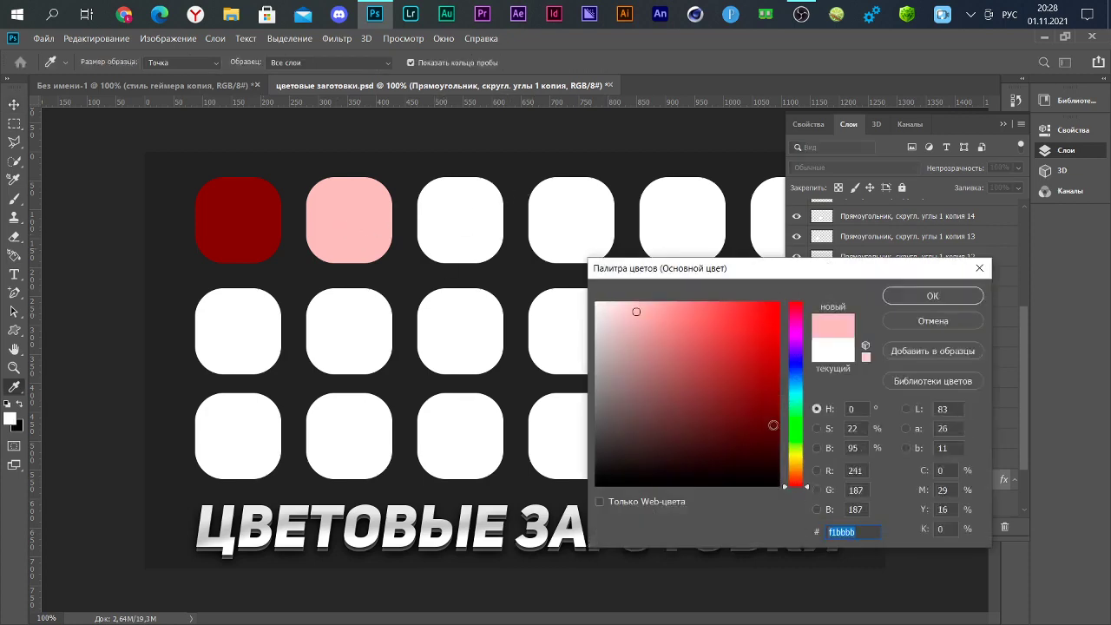
{"action": "left_click", "coordinate": [916, 323]}
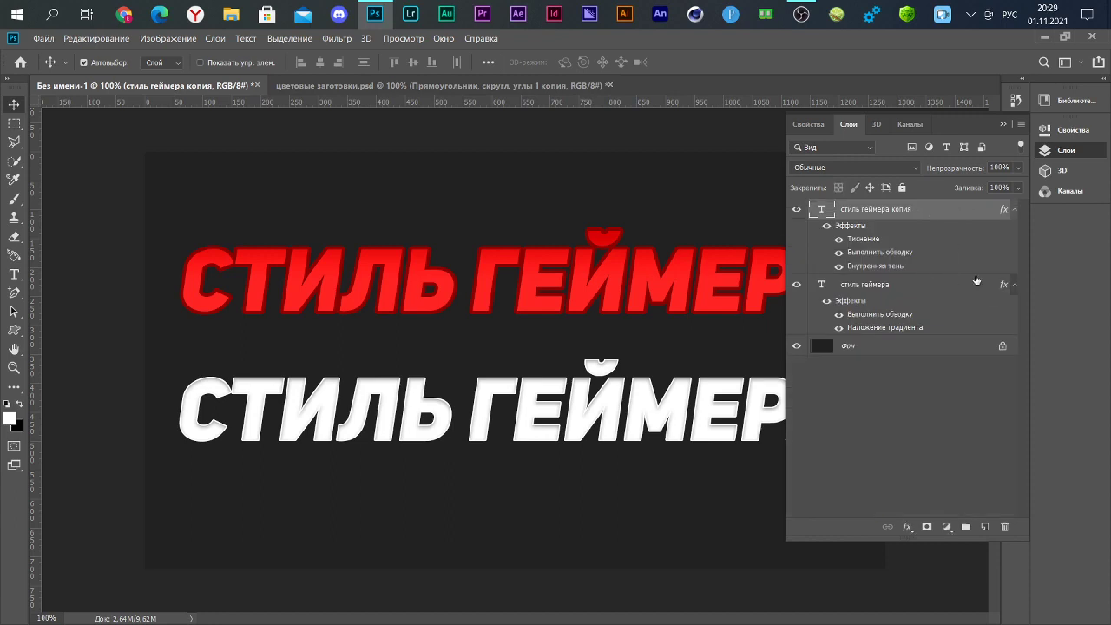
{"action": "double_click", "coordinate": [976, 274]}
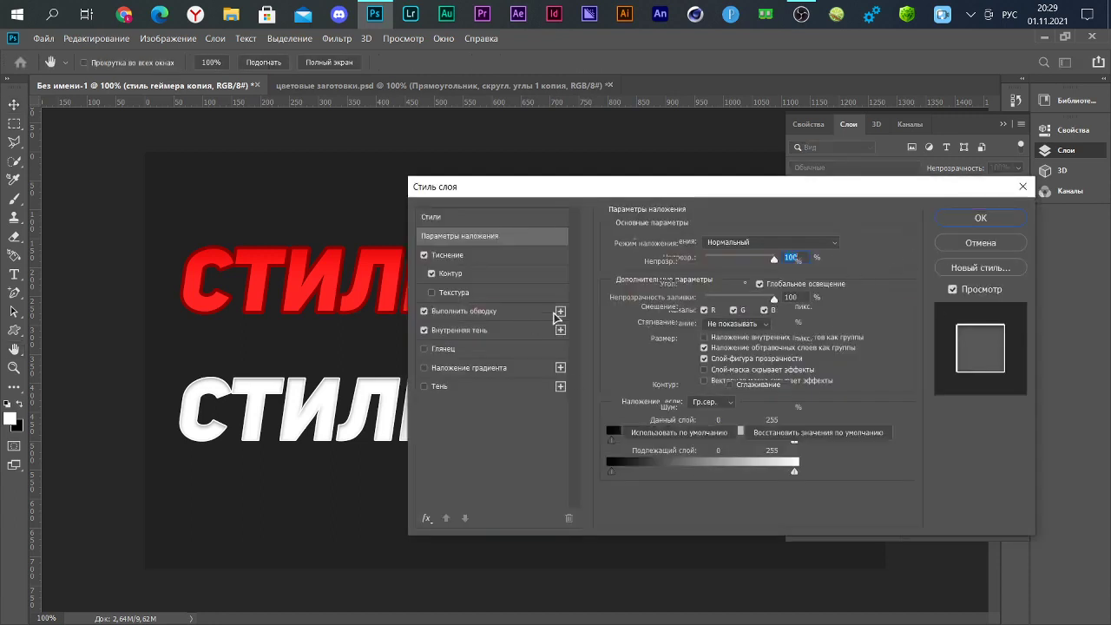
- Make the inner shadow pink with Linear Dodge (Add) blending
{"action": "left_click", "coordinate": [486, 330]}
{"action": "left_click", "coordinate": [837, 244]}
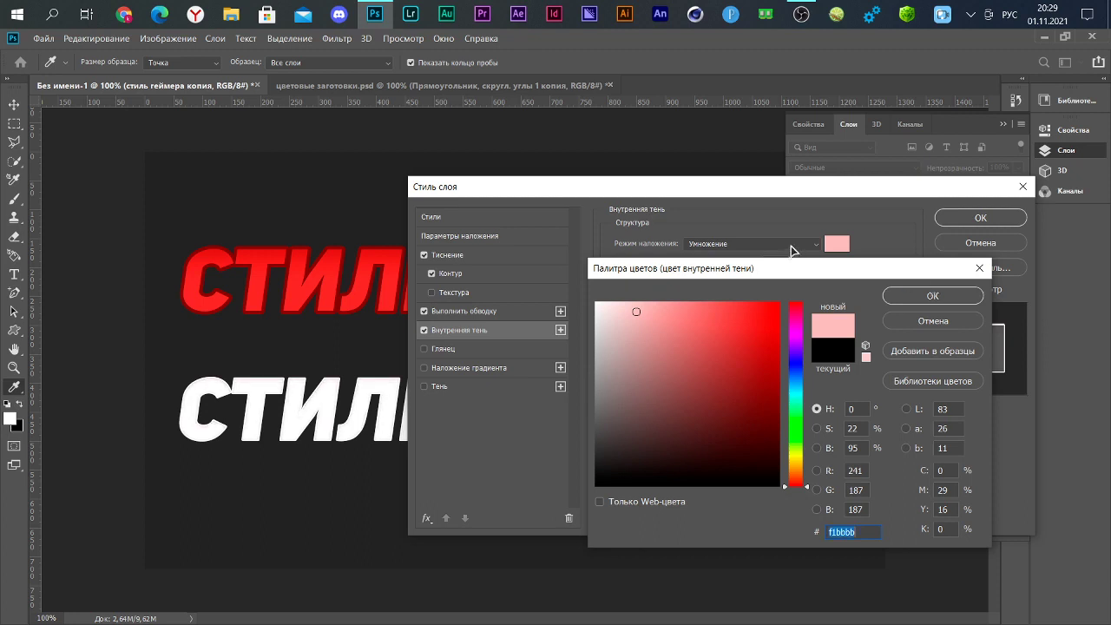
{"action": "left_click", "coordinate": [903, 293]}
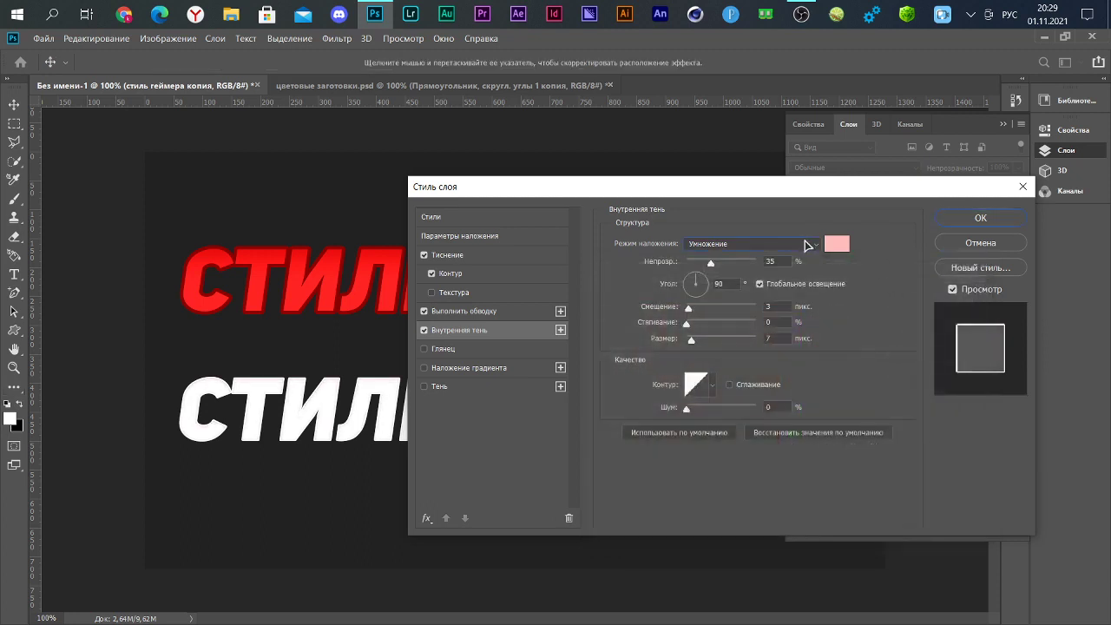
{"action": "left_click", "coordinate": [807, 245]}
{"action": "left_click", "coordinate": [766, 388]}
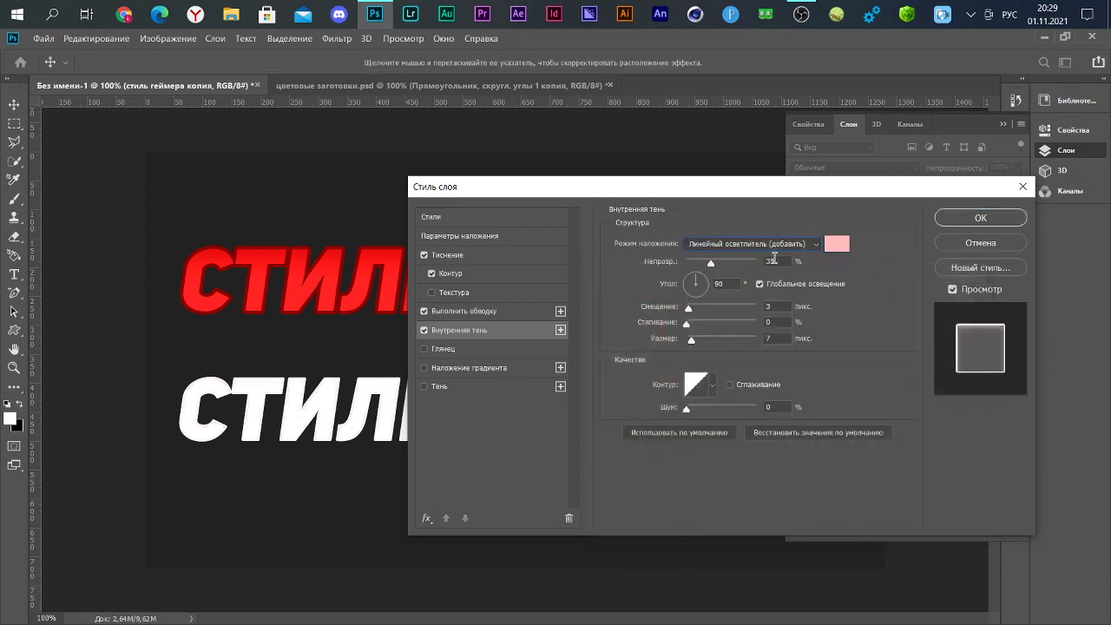
- Set the inner shadow to 32% opacity, 132° local angle, distance 12, choke 14, size 17
{"action": "left_click_drag", "start_coordinate": [775, 261], "coordinate": [759, 265]}
{"action": "type", "text": "32"}
{"action": "left_click", "coordinate": [760, 284]}
{"action": "type", "text": "132"}
{"action": "double_click", "coordinate": [777, 306]}
{"action": "type", "text": "12"}
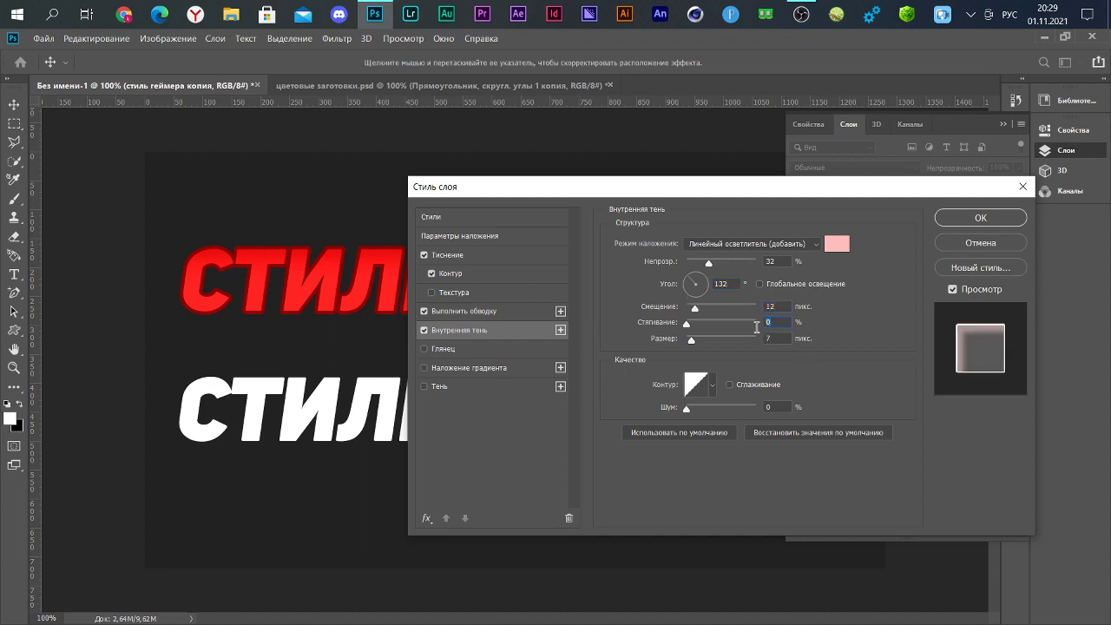
{"action": "type", "text": "14"}
{"action": "type", "text": "1"}
{"action": "type", "text": "7"}
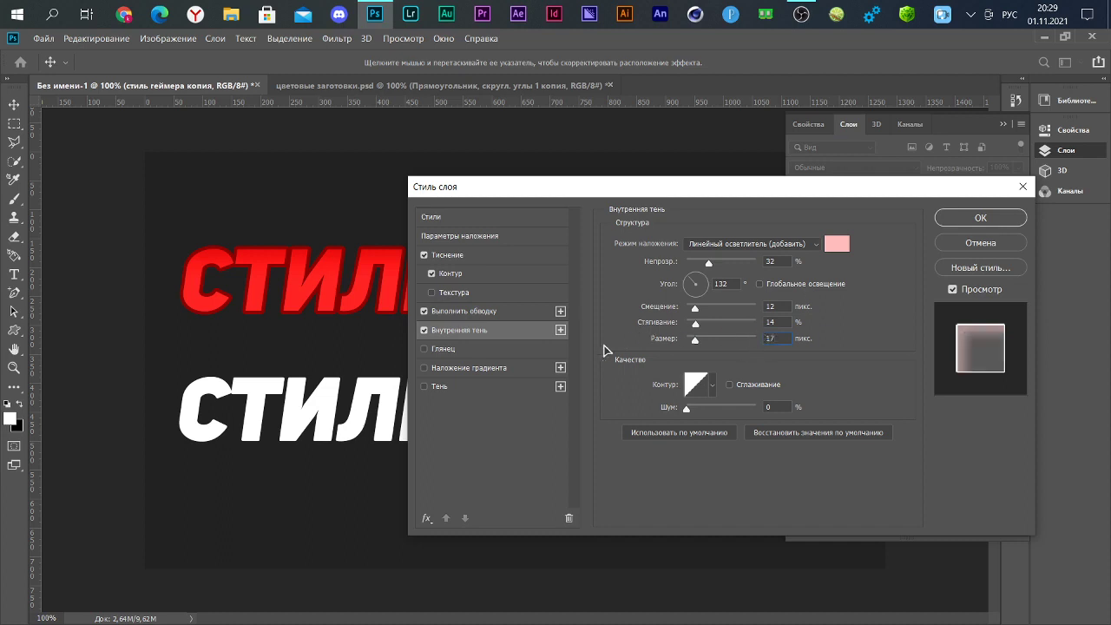
- Add a white Linear Dodge satin at 16% opacity to the lower text
{"action": "left_click", "coordinate": [455, 349]}
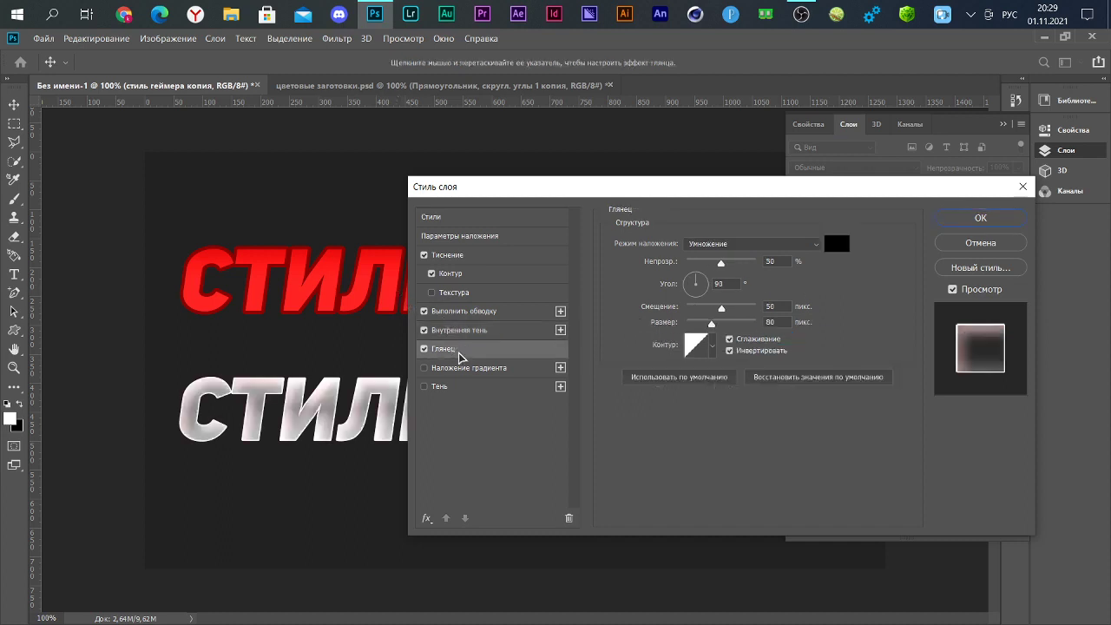
{"action": "left_click", "coordinate": [707, 244]}
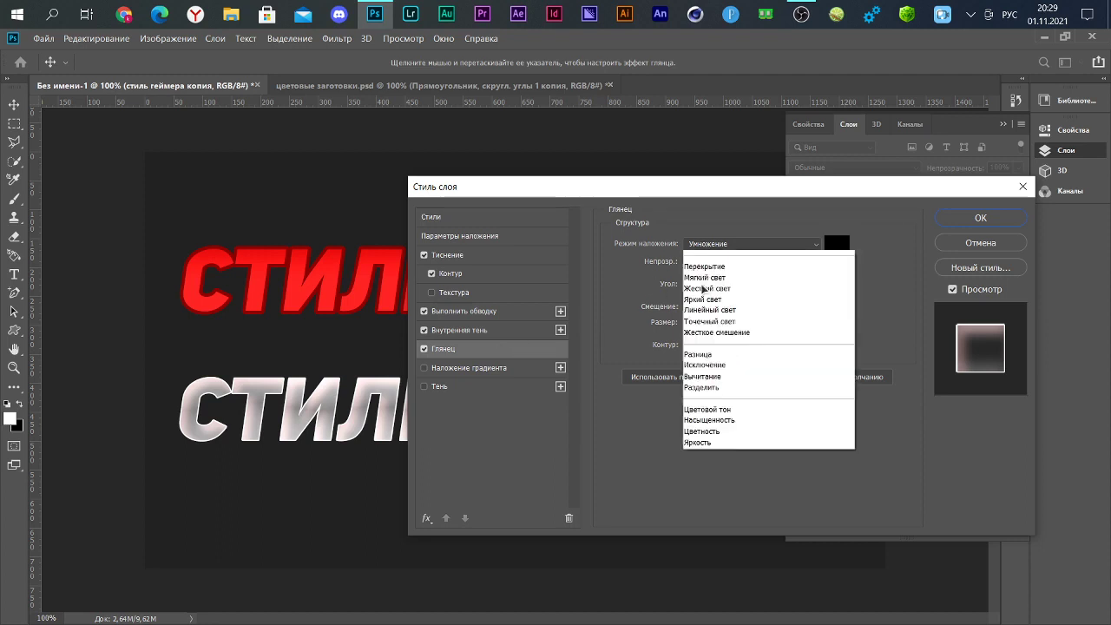
{"action": "left_click", "coordinate": [727, 386]}
{"action": "left_click", "coordinate": [837, 244]}
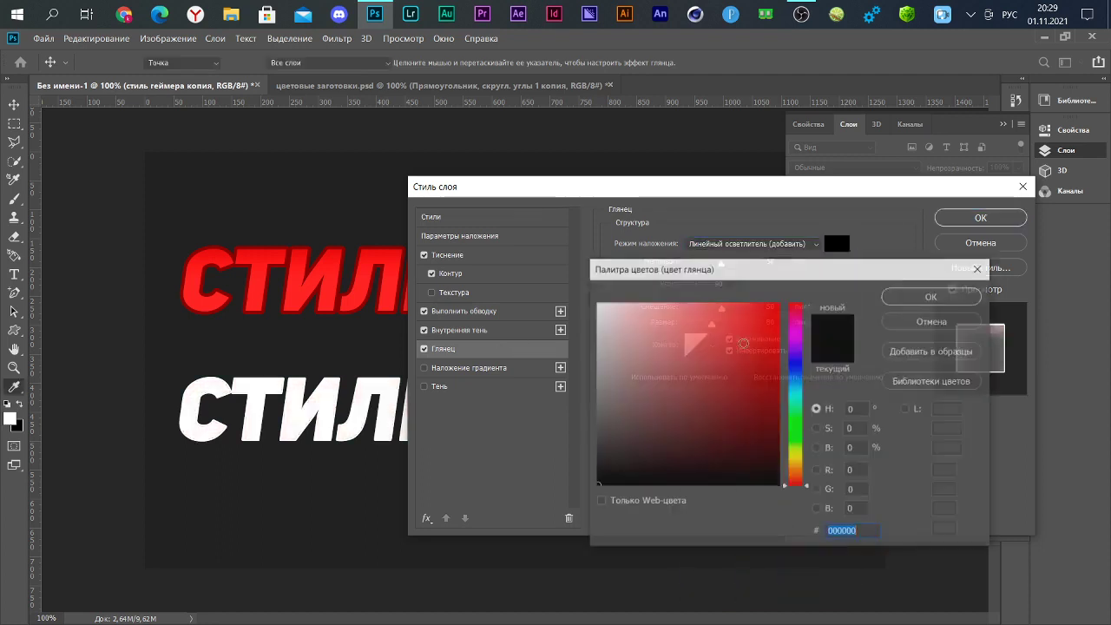
{"action": "type", "text": "ffffff"}
{"action": "left_click", "coordinate": [891, 298]}
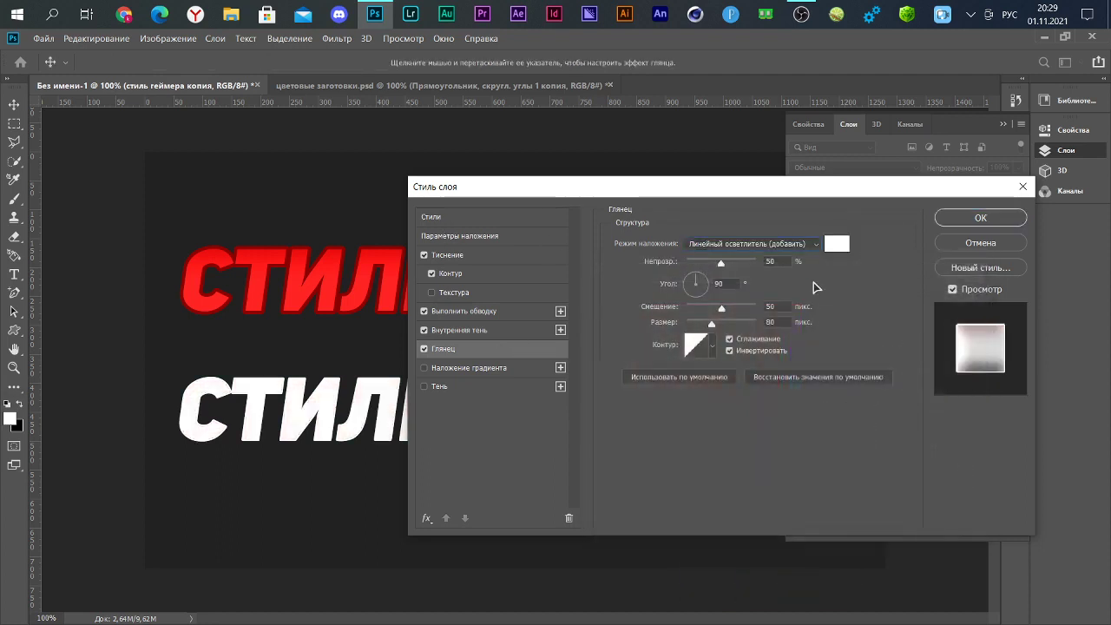
{"action": "left_click_drag", "start_coordinate": [781, 269], "coordinate": [760, 265]}
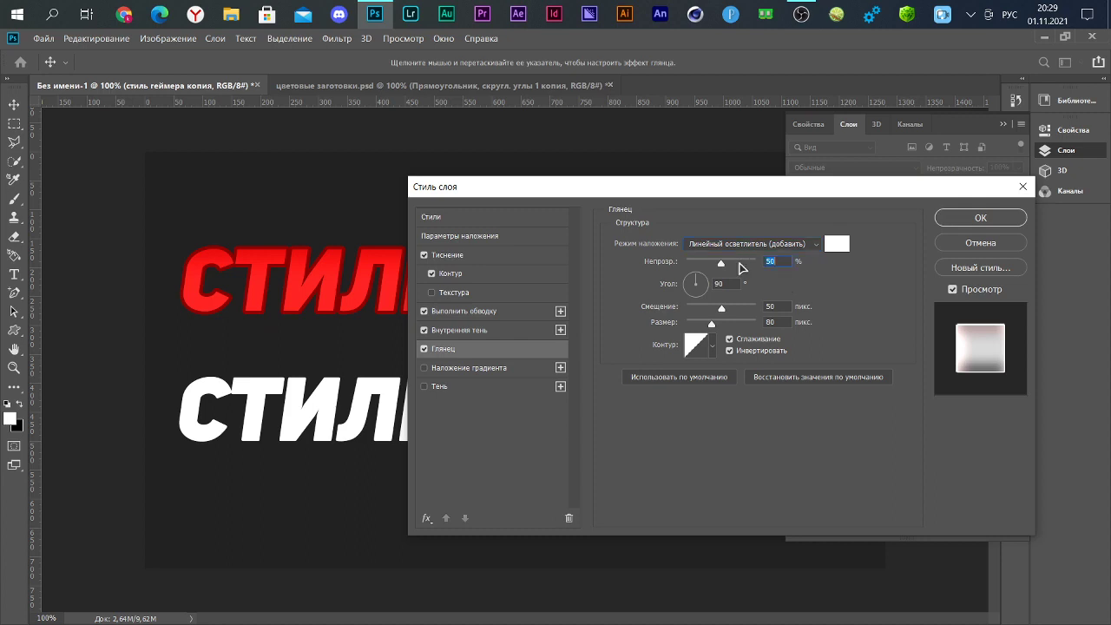
{"action": "type", "text": "16"}
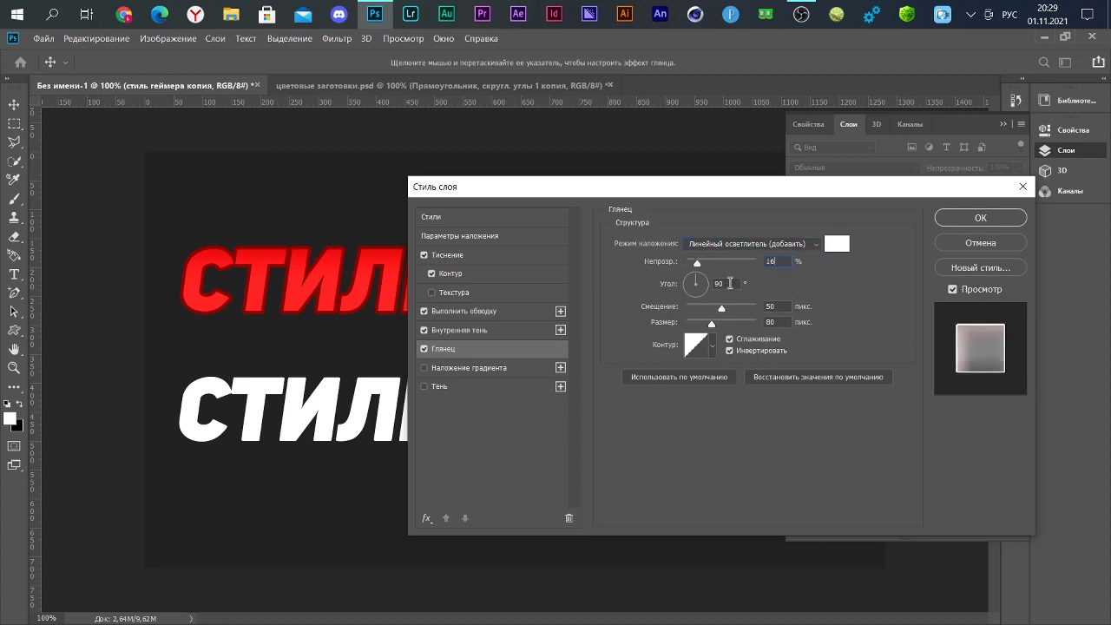
- Set the satin to angle 19, distance 11, size 14, with a spiky contour and no anti-aliasing
{"action": "double_click", "coordinate": [730, 283]}
{"action": "type", "text": "19"}
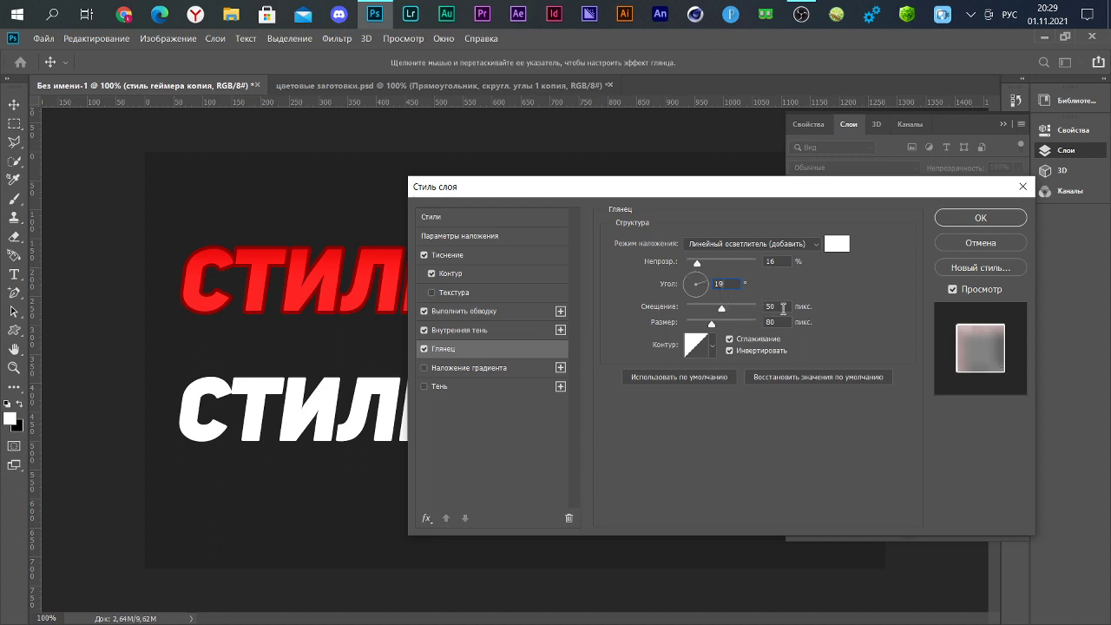
{"action": "key", "text": "Tab"}
{"action": "type", "text": "11"}
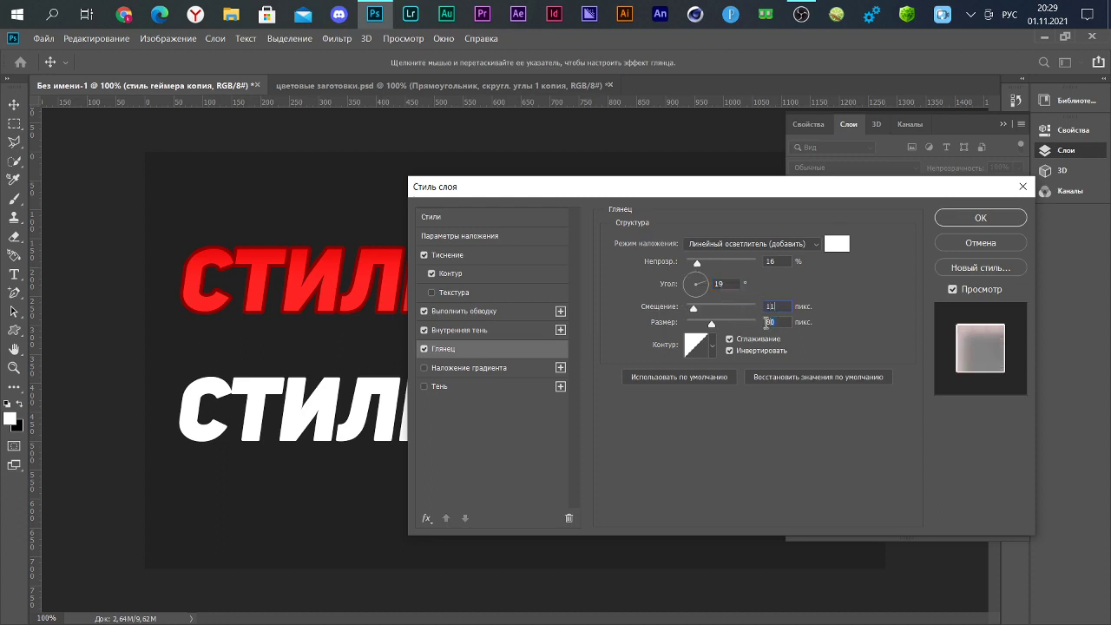
{"action": "key", "text": "Tab"}
{"action": "type", "text": "14"}
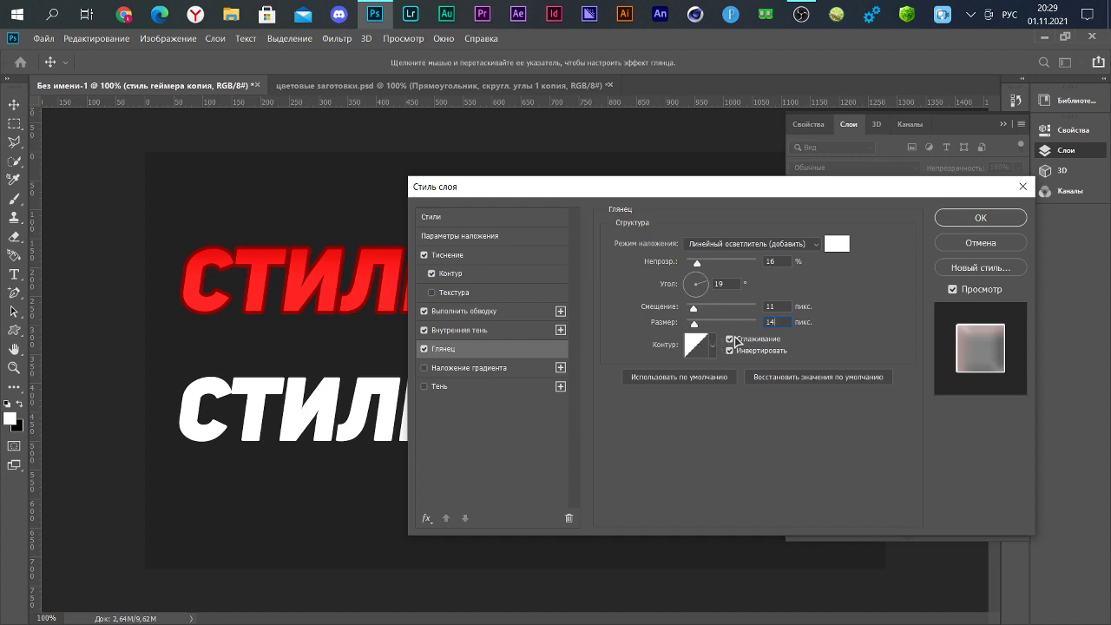
{"action": "left_click", "coordinate": [712, 348]}
{"action": "left_click", "coordinate": [731, 417]}
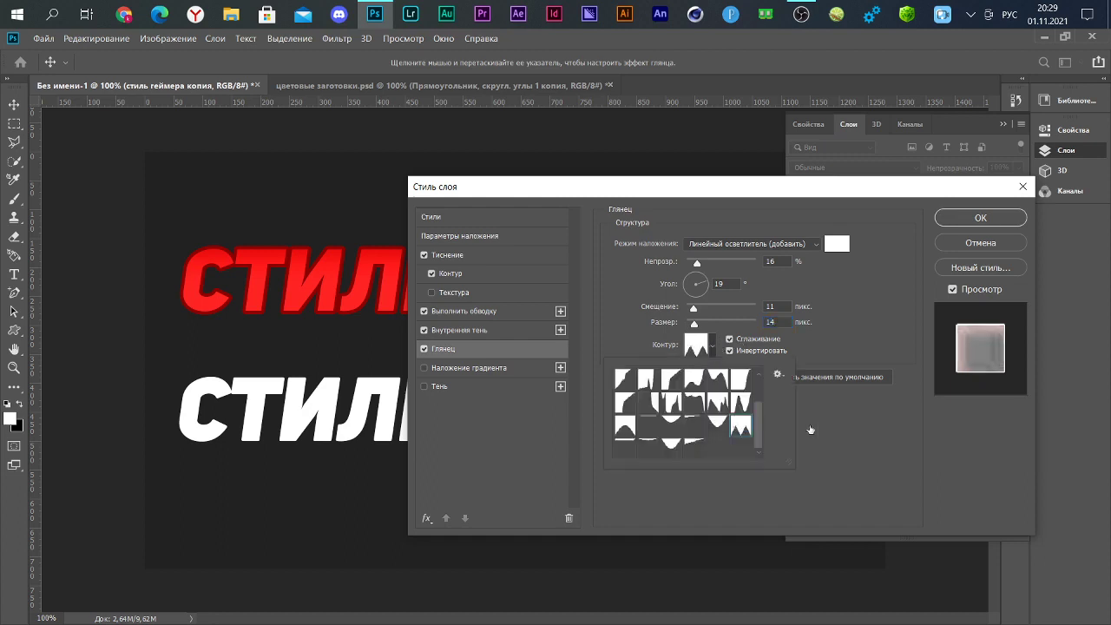
{"action": "left_click", "coordinate": [799, 413]}
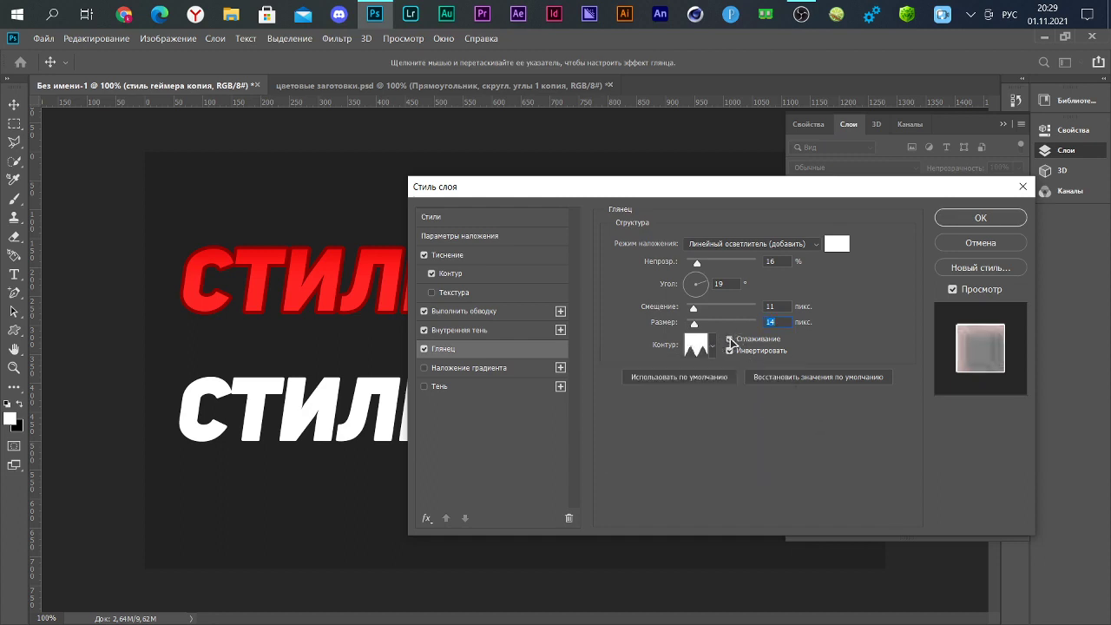
{"action": "left_click", "coordinate": [731, 339]}
- Add an orange gradient overlay preset to the lower text
{"action": "left_click", "coordinate": [527, 372]}
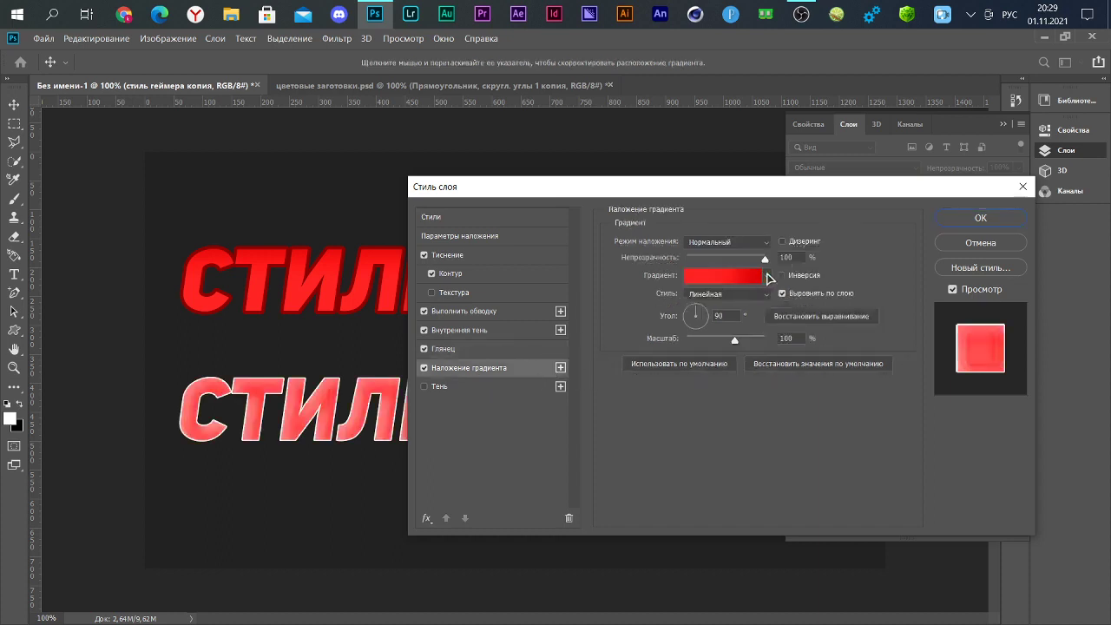
{"action": "left_click", "coordinate": [768, 276]}
{"action": "left_click", "coordinate": [731, 371]}
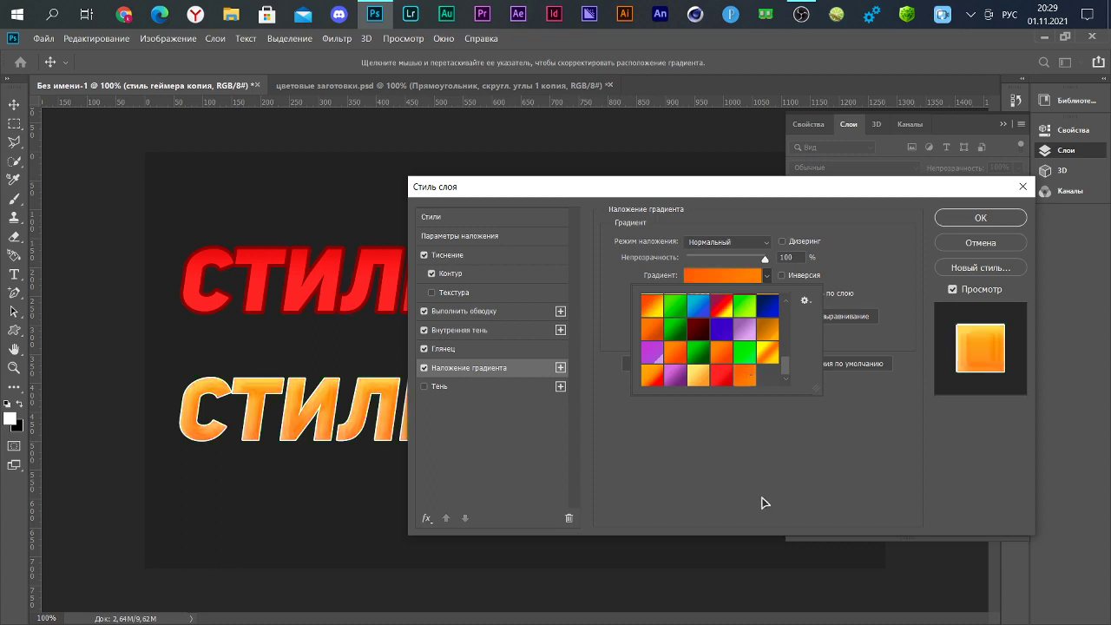
{"action": "left_click", "coordinate": [762, 495]}
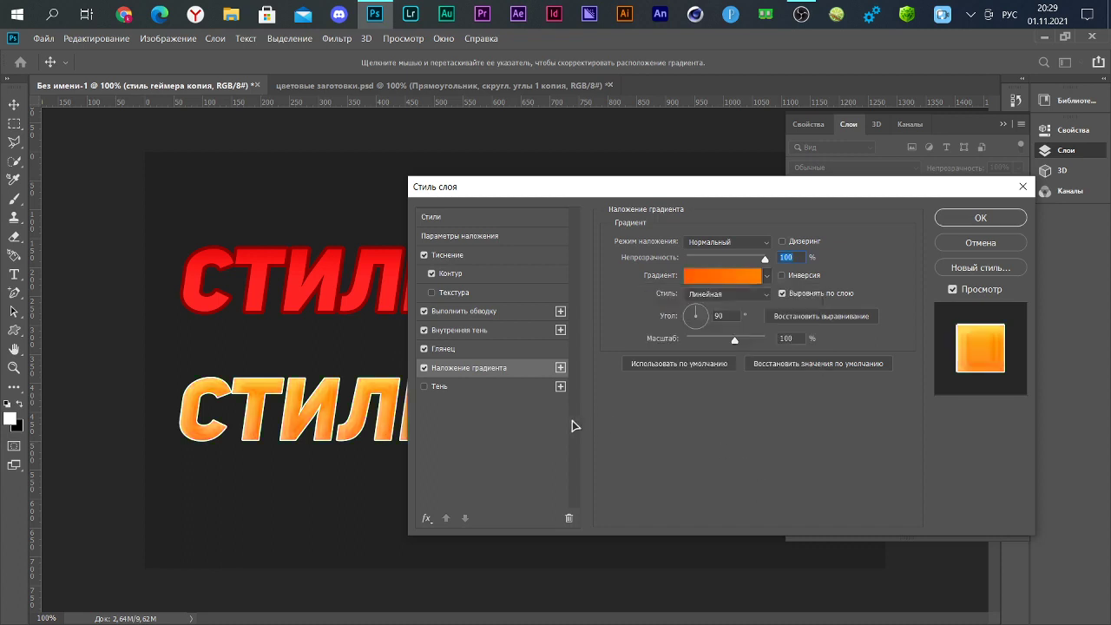
- Add a black drop shadow with 75% opacity, distance 1, spread 78%, size 6, and apply it
{"action": "left_click", "coordinate": [521, 389]}
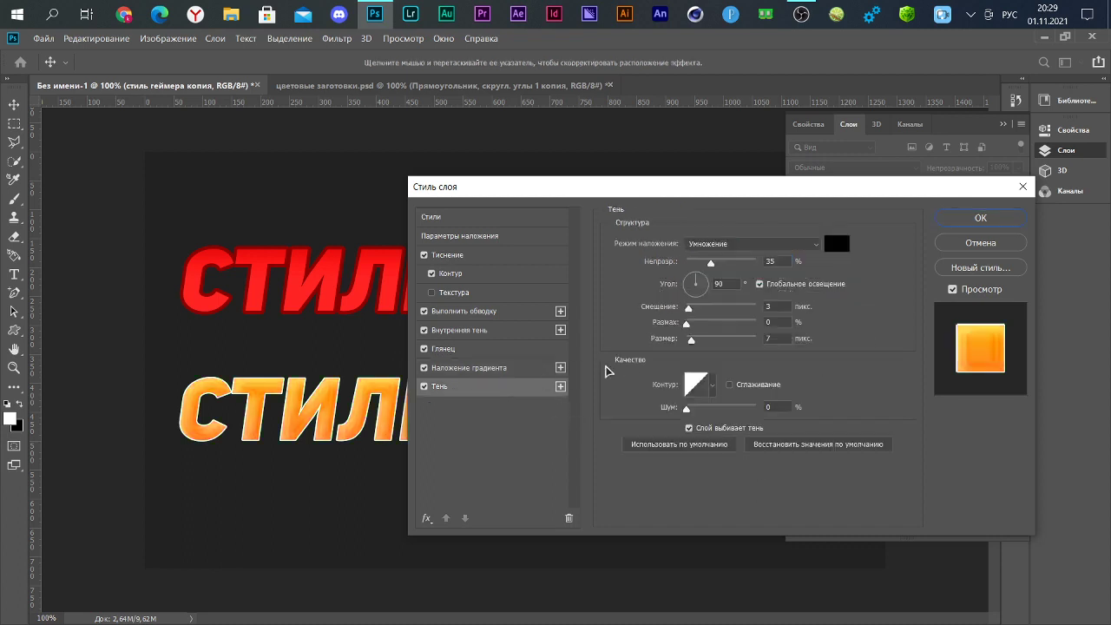
{"action": "left_click", "coordinate": [840, 251]}
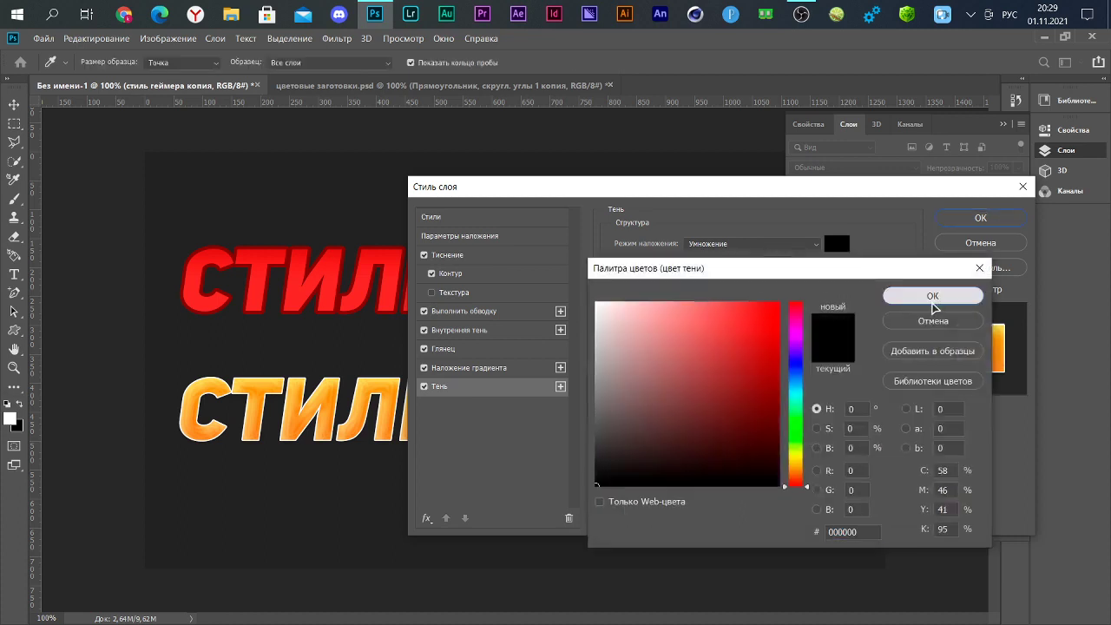
{"action": "left_click", "coordinate": [938, 291]}
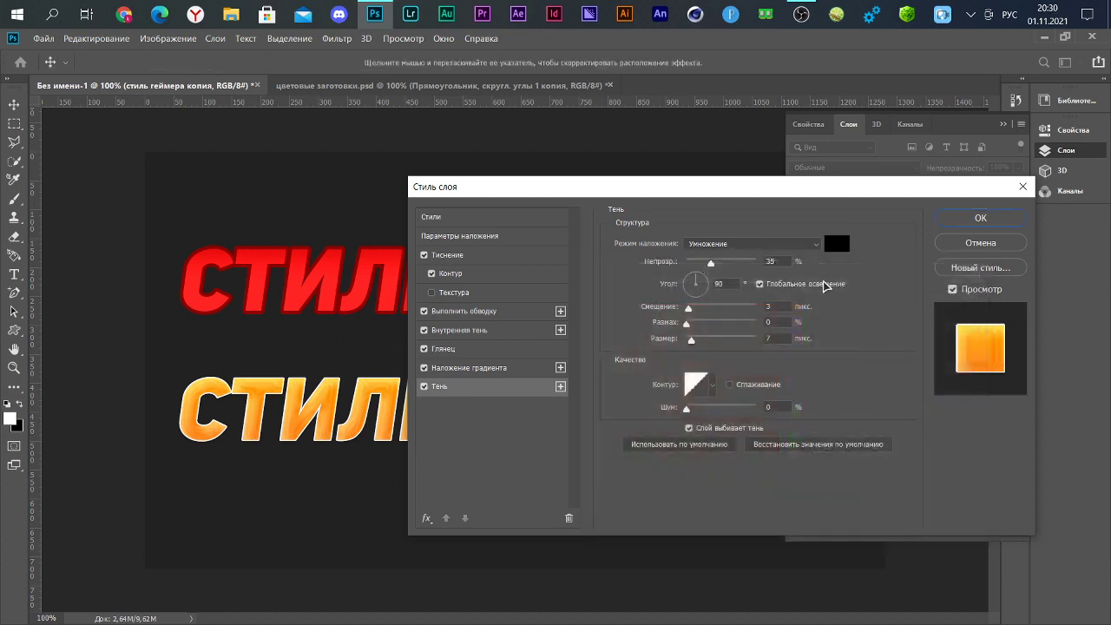
{"action": "double_click", "coordinate": [786, 264]}
{"action": "type", "text": "75"}
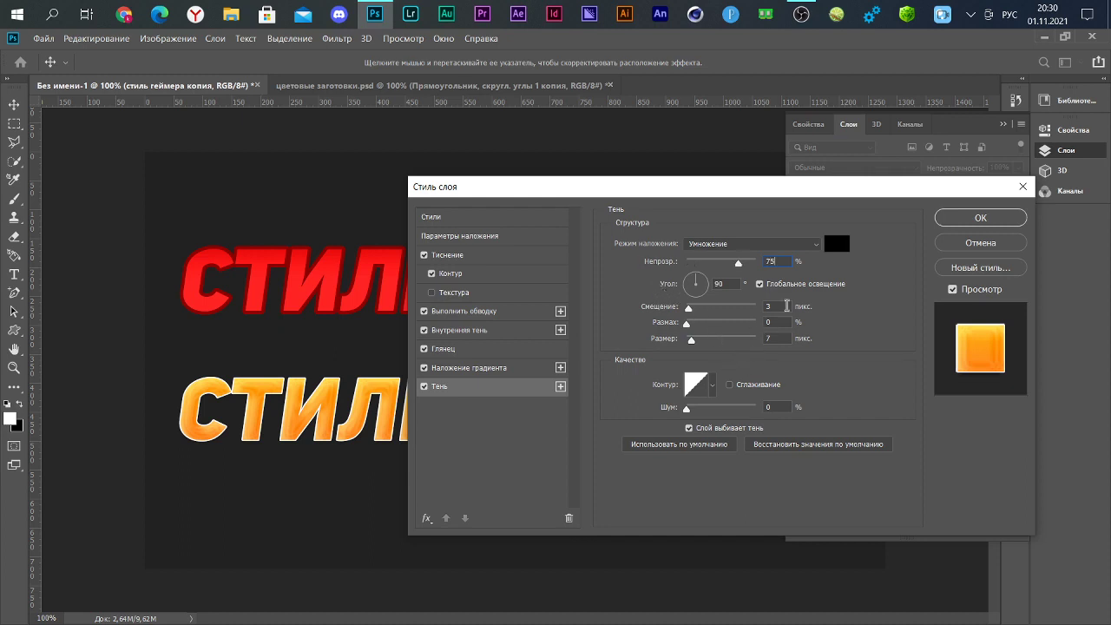
{"action": "double_click", "coordinate": [787, 306]}
{"action": "type", "text": "1"}
{"action": "left_click", "coordinate": [739, 326]}
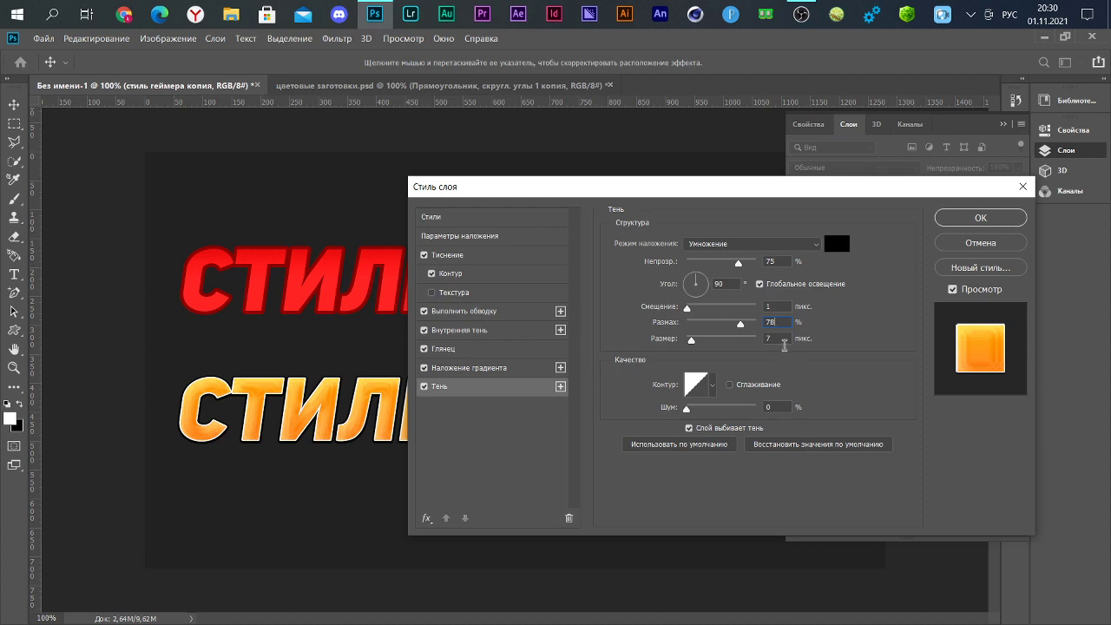
{"action": "double_click", "coordinate": [779, 338]}
{"action": "type", "text": "6"}
{"action": "left_click", "coordinate": [980, 218]}
{"action": "left_click", "coordinate": [1003, 125]}
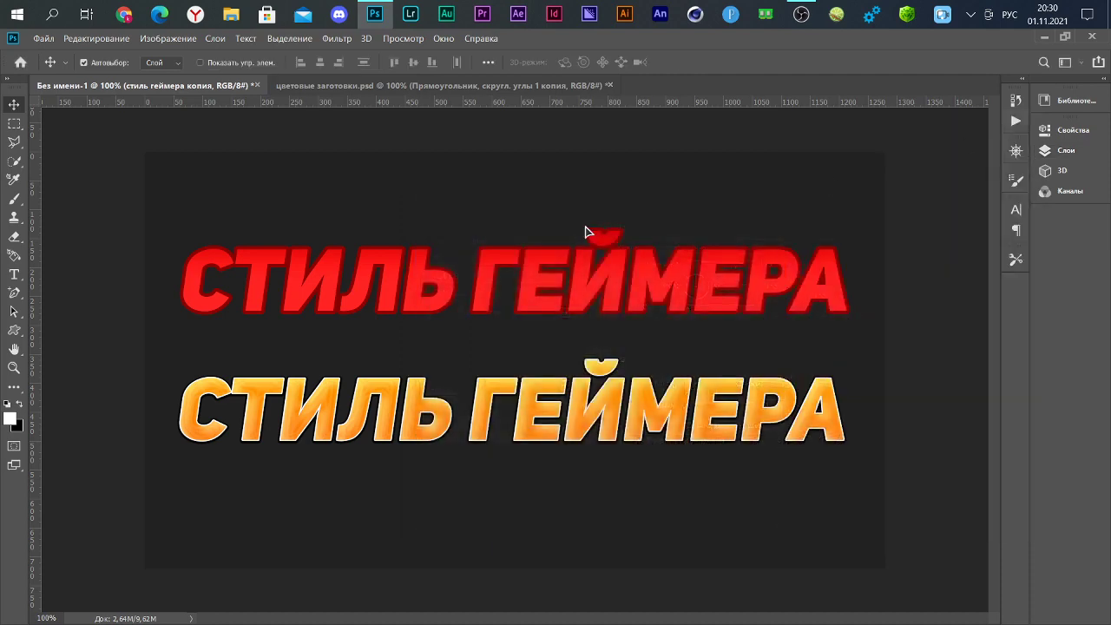